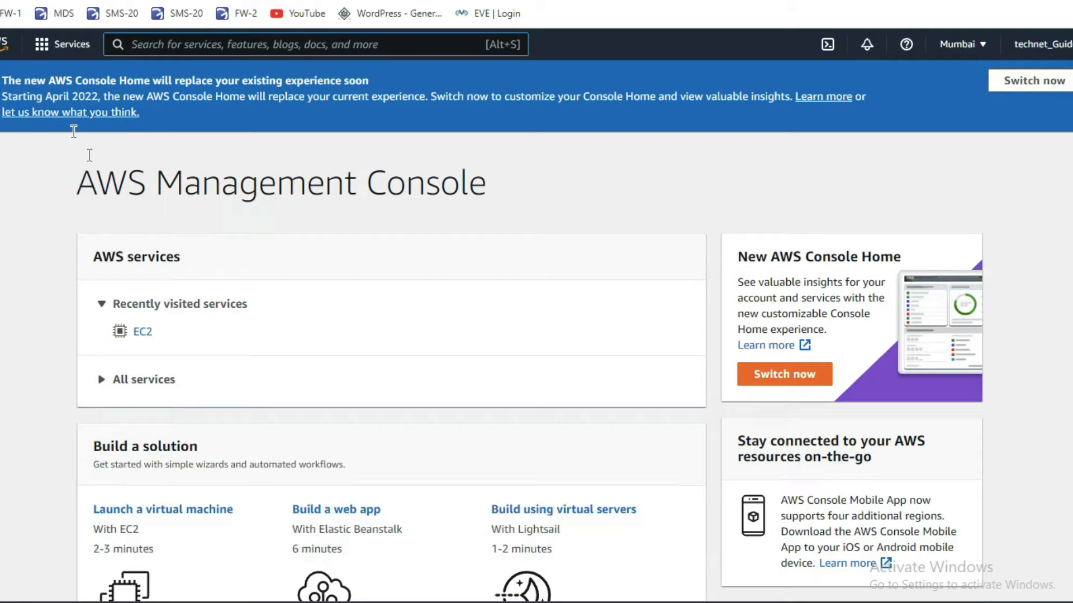
pyautogui.moveTo(78, 184); pyautogui.dragTo(490, 221)
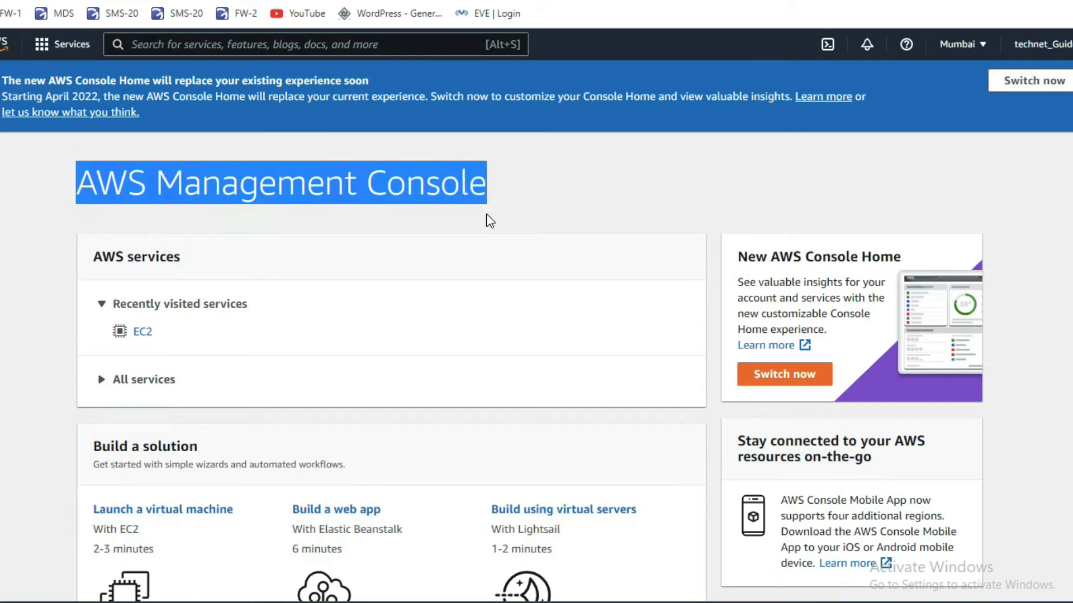
pyautogui.scroll(-5, 481, 218)
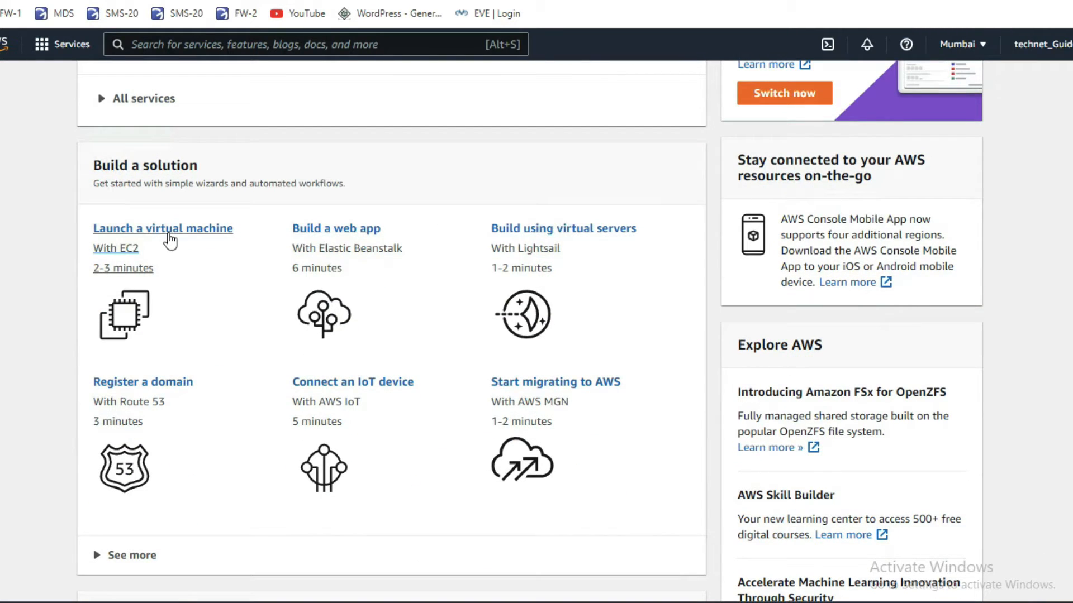
pyautogui.scroll(5, 169, 244)
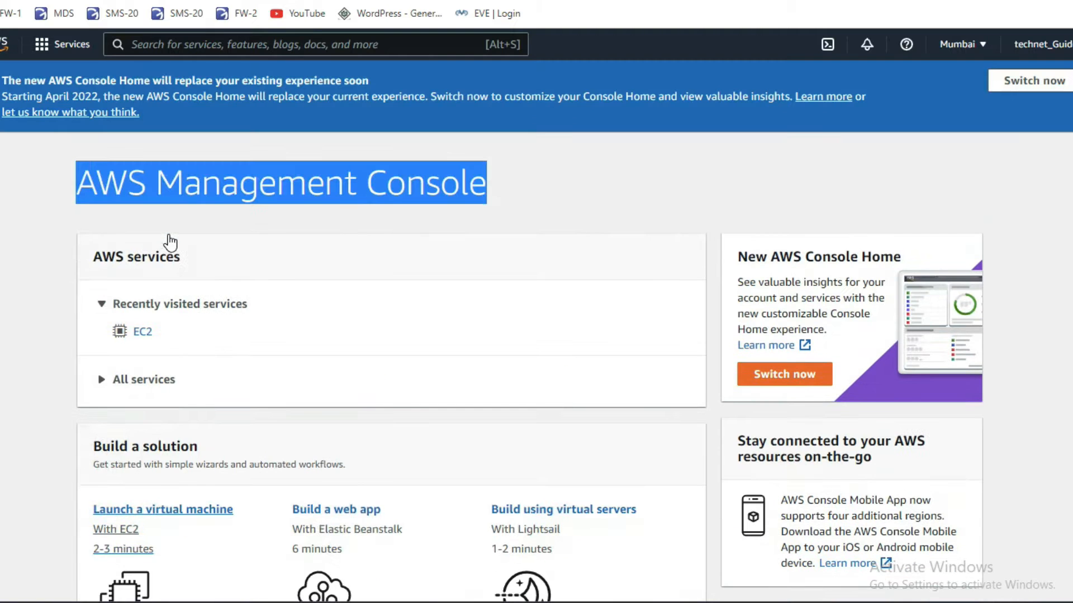
# Open the EC2 service dashboard and start launching a new instance
pyautogui.click(43, 43)
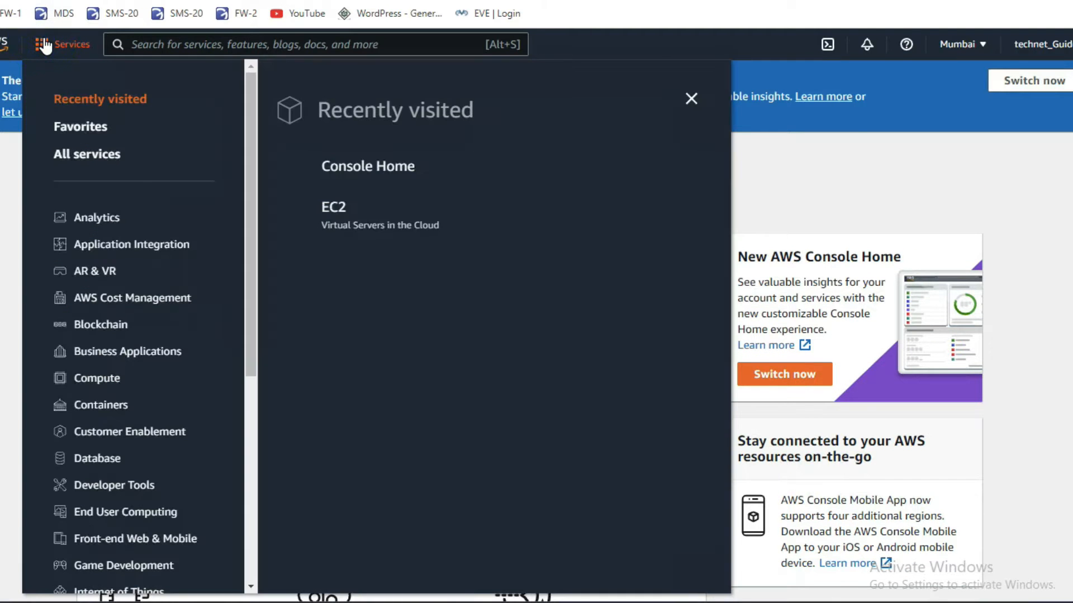
pyautogui.click(335, 208)
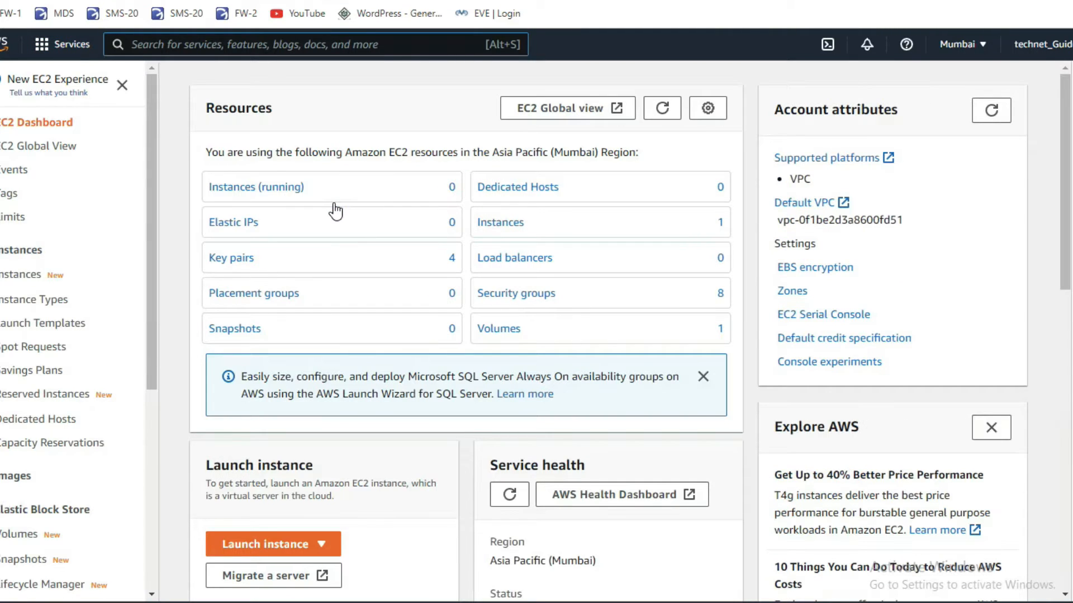
pyautogui.scroll(-2, 283, 375)
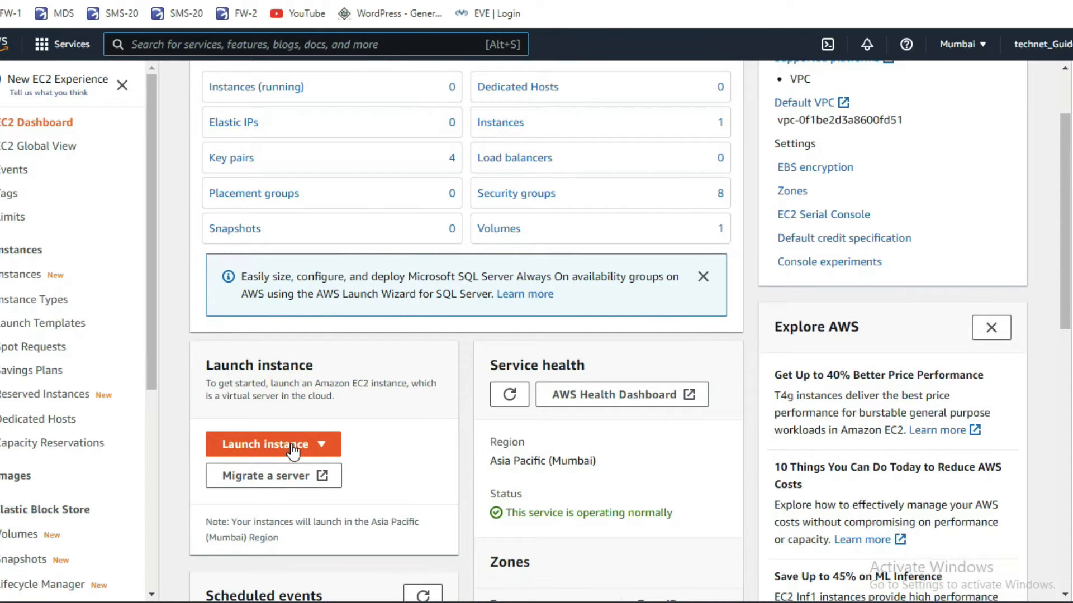
pyautogui.click(286, 445)
pyautogui.click(284, 472)
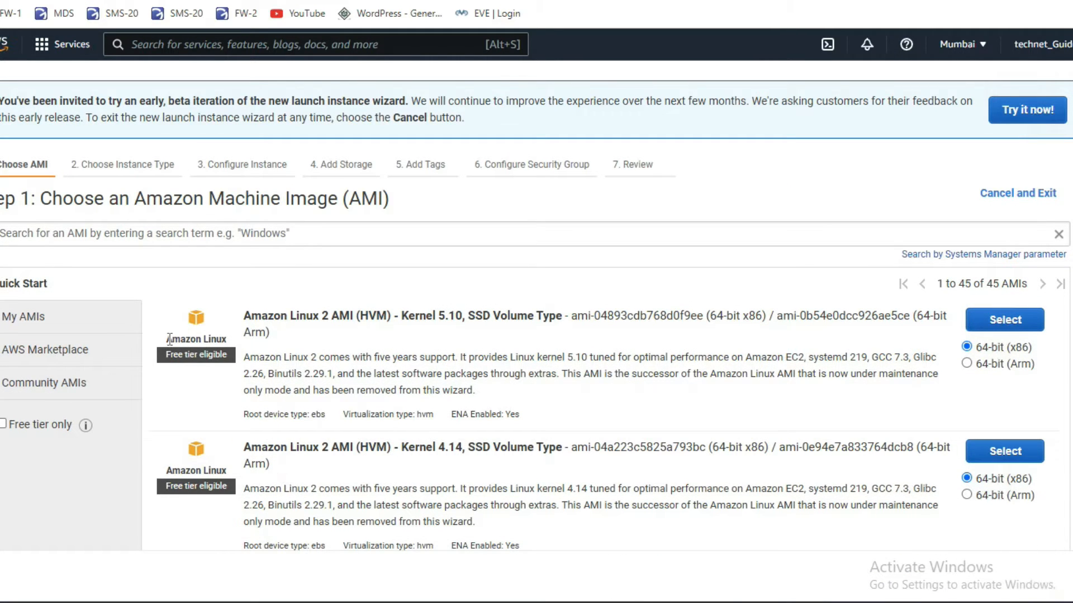
# Choose the free-tier Amazon Linux 2 AMI (HVM) - Kernel 5.10, SSD Volume Type, 64-bit (x86), as the machine image
pyautogui.tripleClick(168, 353)
pyautogui.tripleClick(171, 485)
pyautogui.moveTo(226, 486); pyautogui.dragTo(228, 486)
pyautogui.scroll(-1, 229, 492)
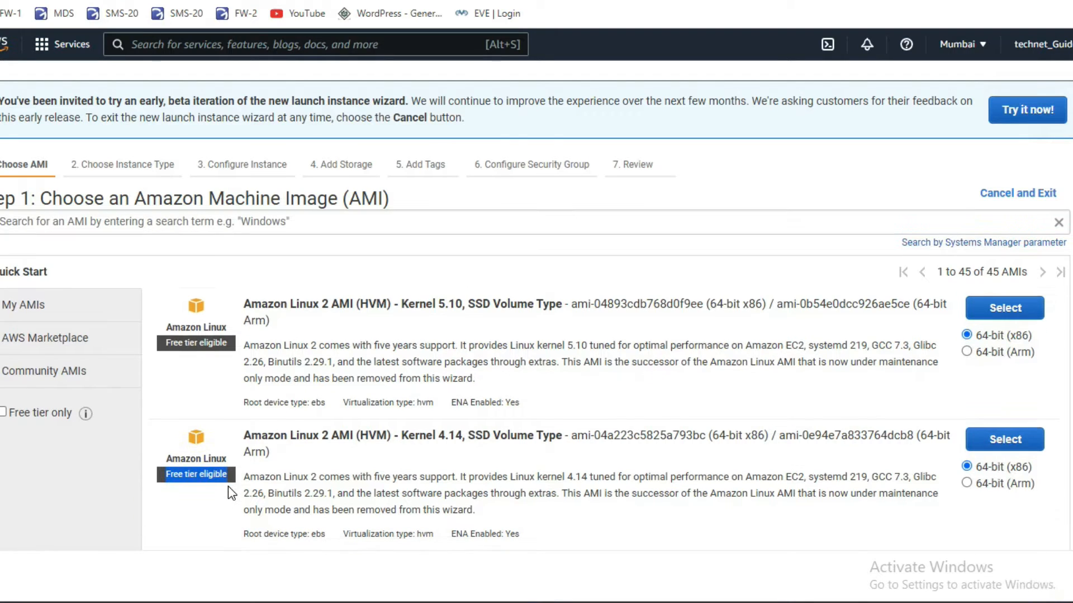
pyautogui.click(991, 312)
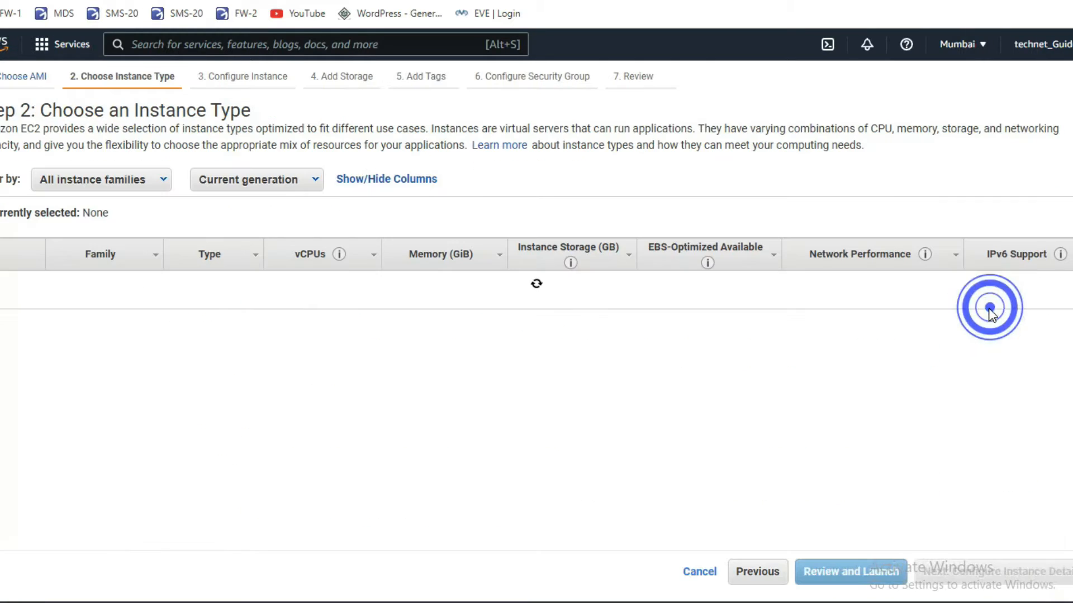
# Keep the free-tier eligible t2.micro instance type and continue to the instance details
pyautogui.moveTo(204, 323)
pyautogui.moveTo(201, 321); pyautogui.dragTo(273, 334)
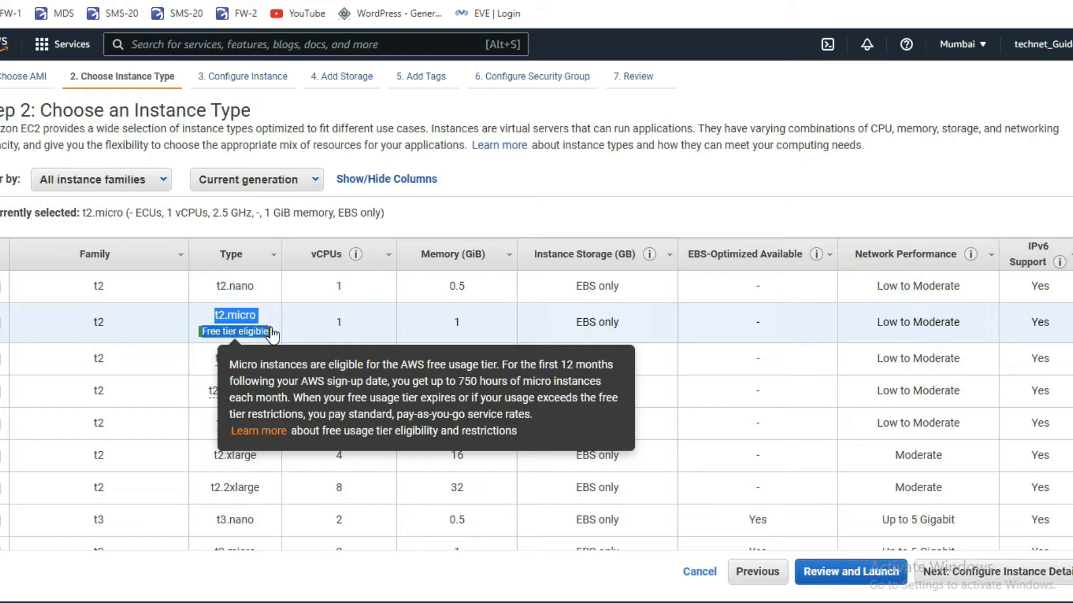
pyautogui.click(972, 579)
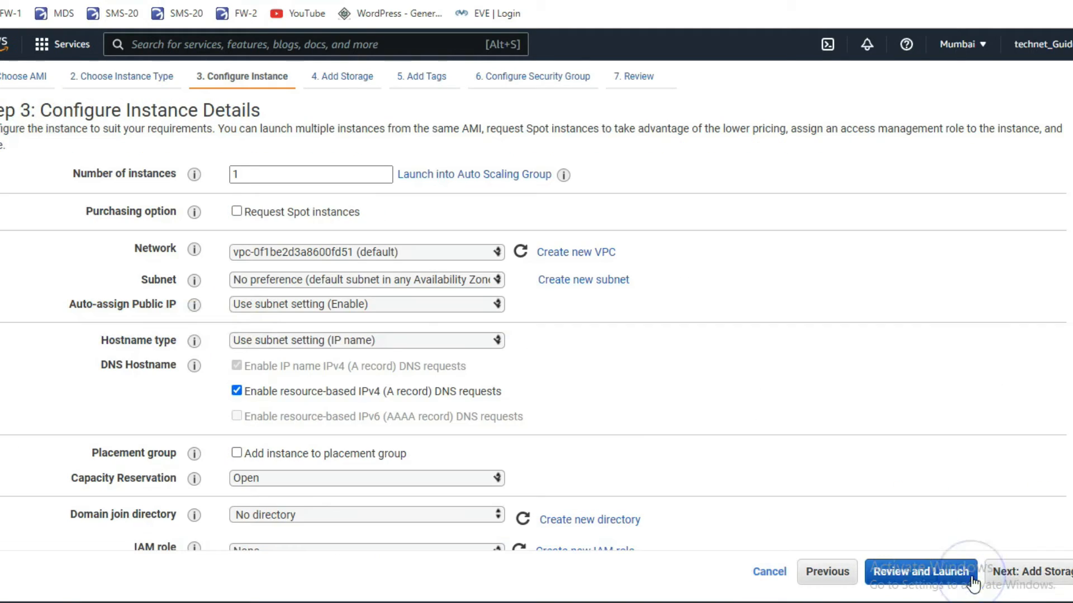
# Examine the number of instances and the available network and subnet options for the instance
pyautogui.click(259, 173)
pyautogui.hotkey('ctrl', 'a')
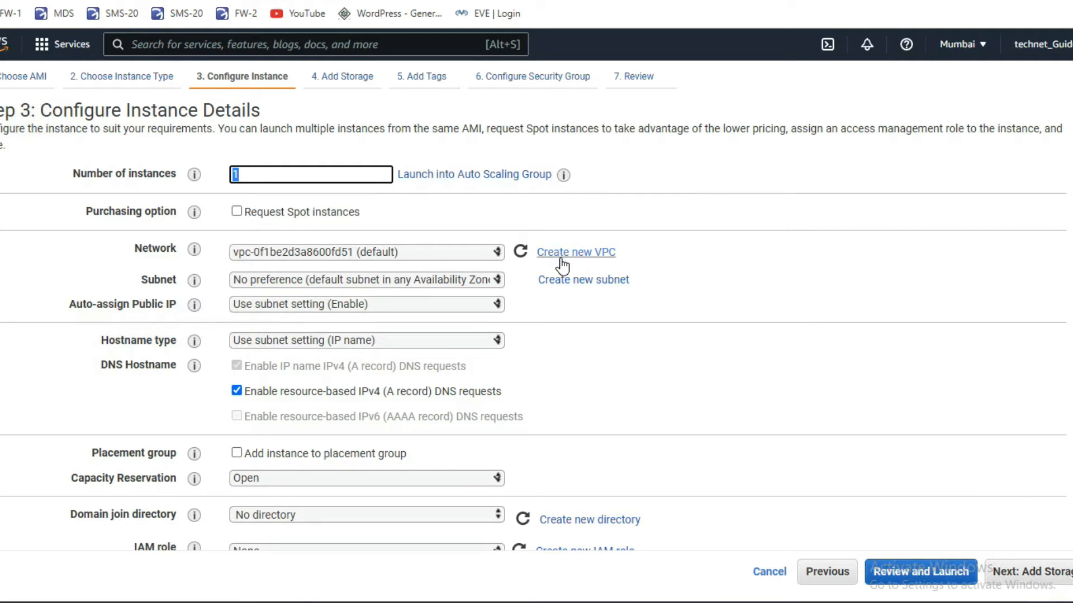
pyautogui.click(455, 259)
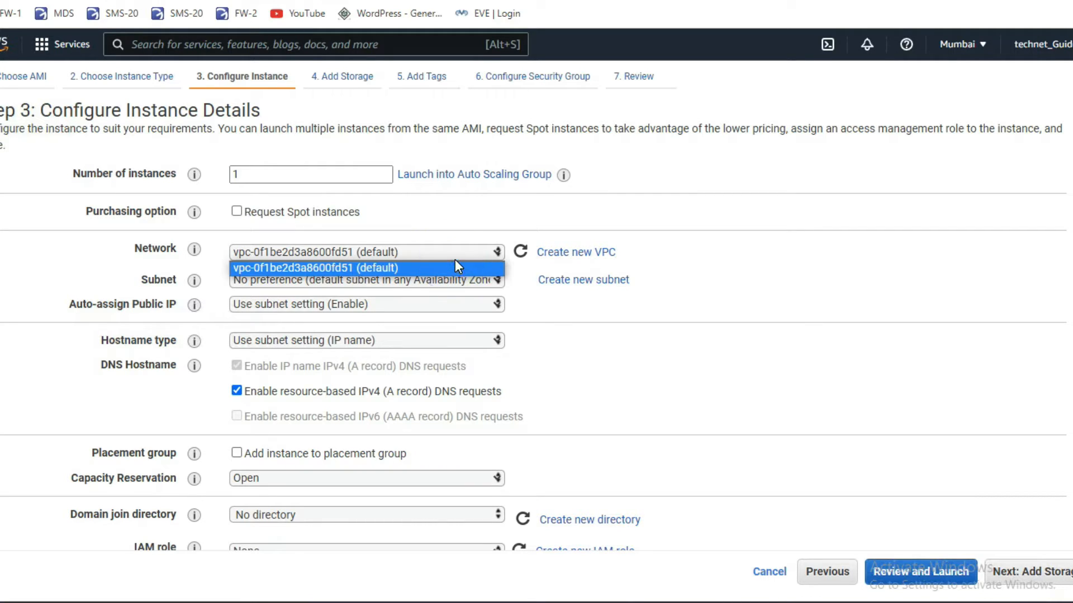
pyautogui.click(562, 325)
pyautogui.click(464, 277)
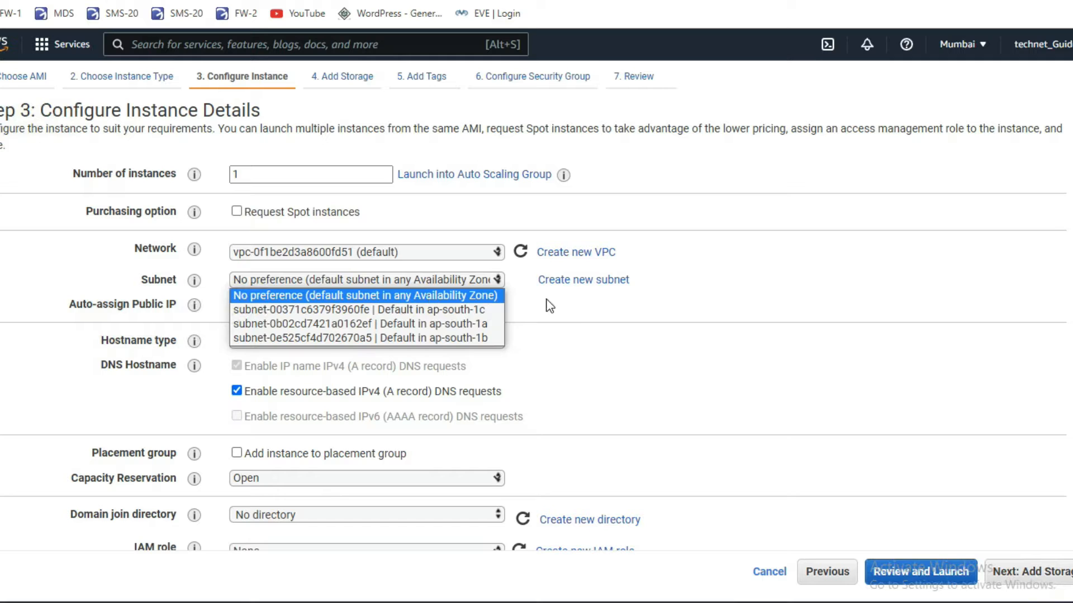
pyautogui.click(573, 310)
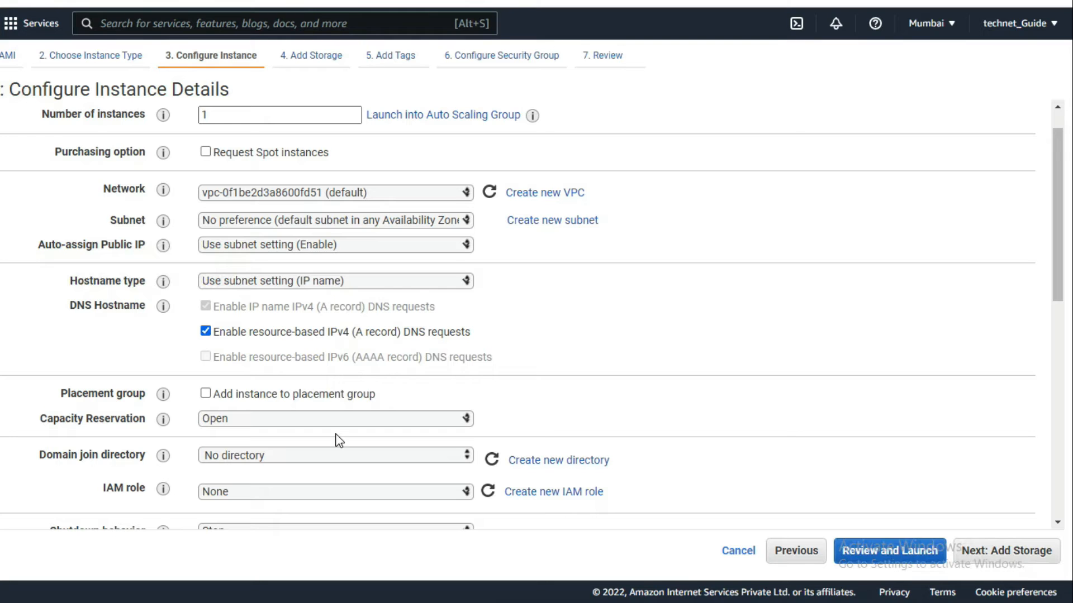
# Accept the default instance details and the 8 GiB General Purpose SSD (gp2) root volume, continuing to the tag settings
pyautogui.scroll(-5, 337, 441)
pyautogui.scroll(-4, 336, 441)
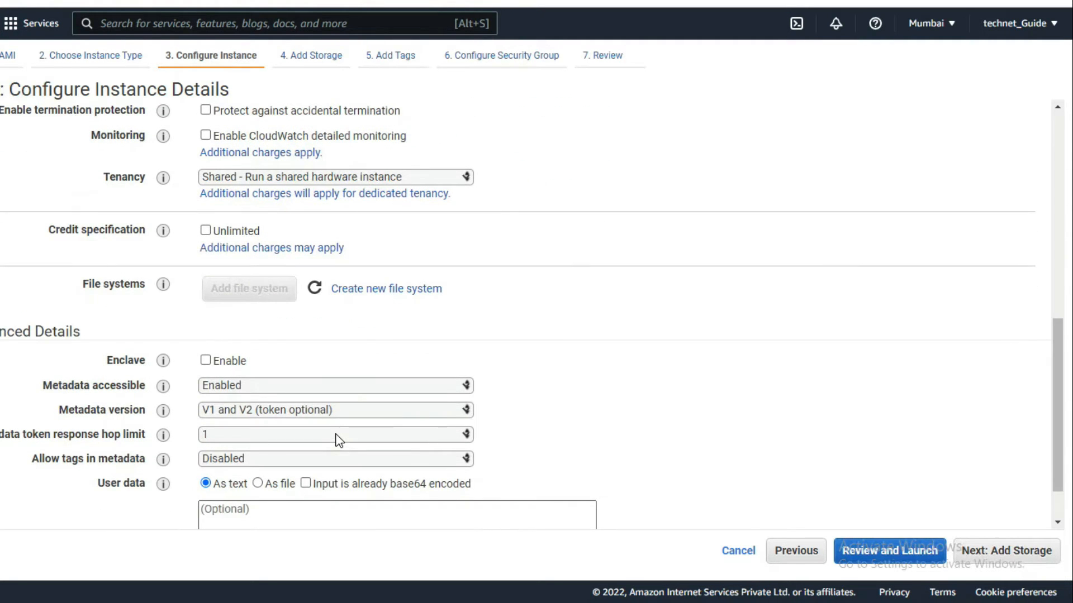
pyautogui.scroll(-1, 337, 441)
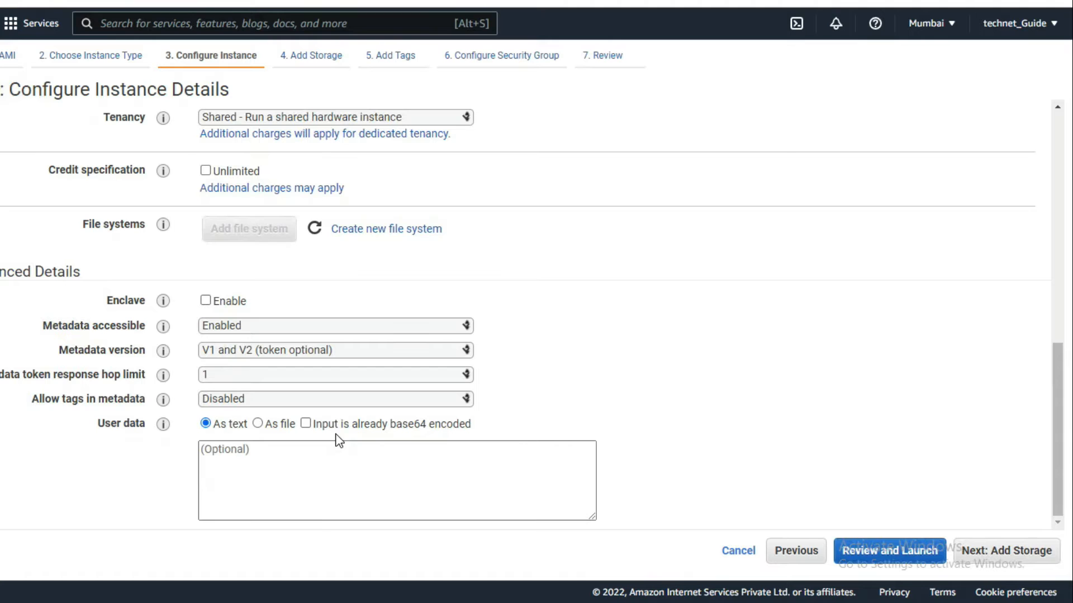
pyautogui.click(978, 551)
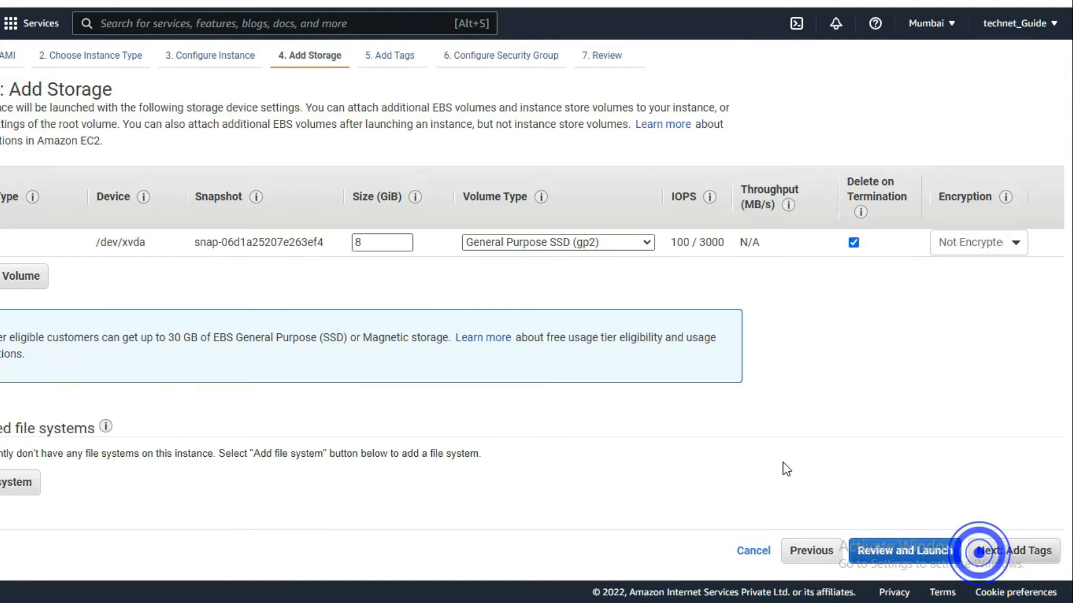
pyautogui.doubleClick(379, 240)
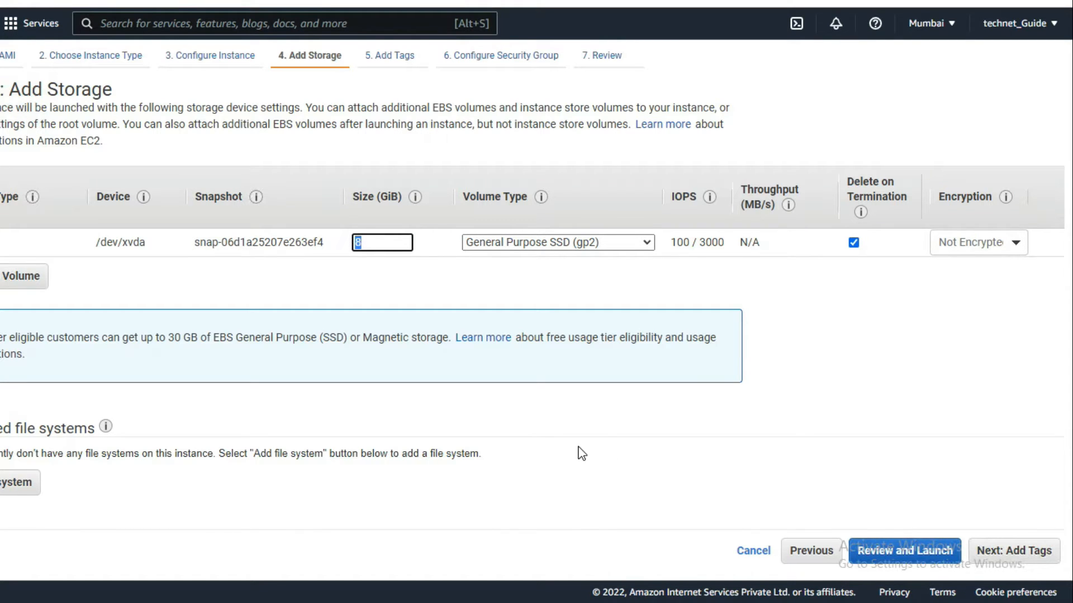
pyautogui.click(1003, 556)
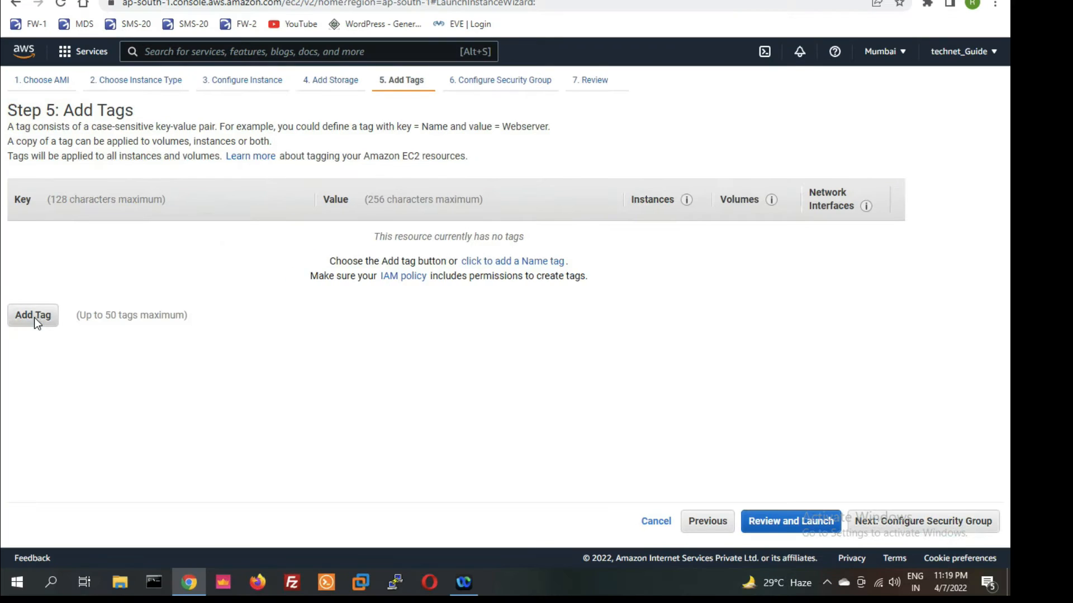
# Add a tag with the key Linux-VM and an empty value, and continue to the security group settings
pyautogui.click(35, 315)
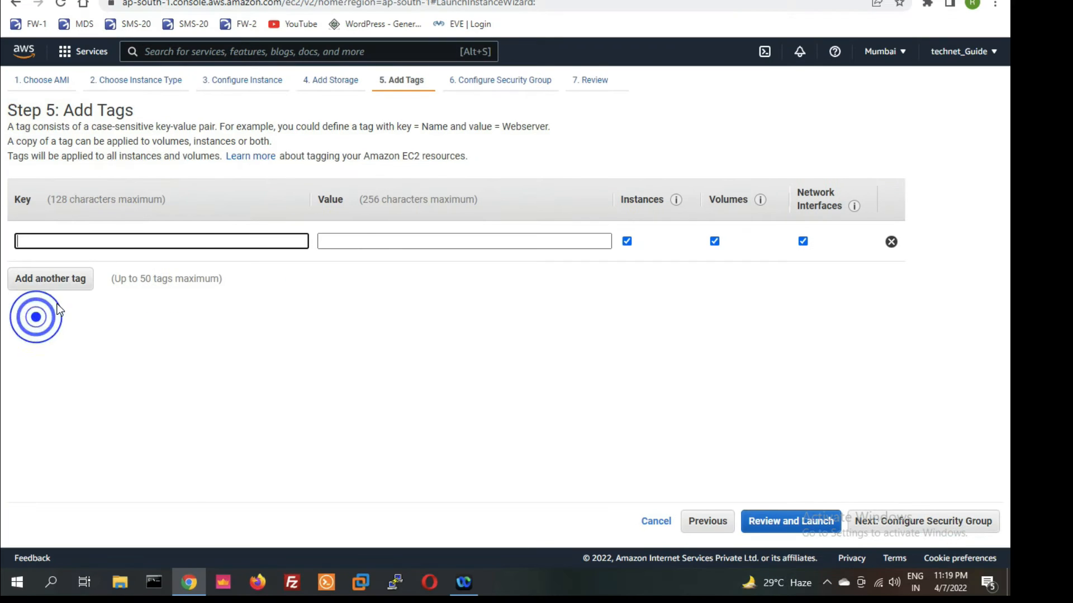
pyautogui.click(121, 242)
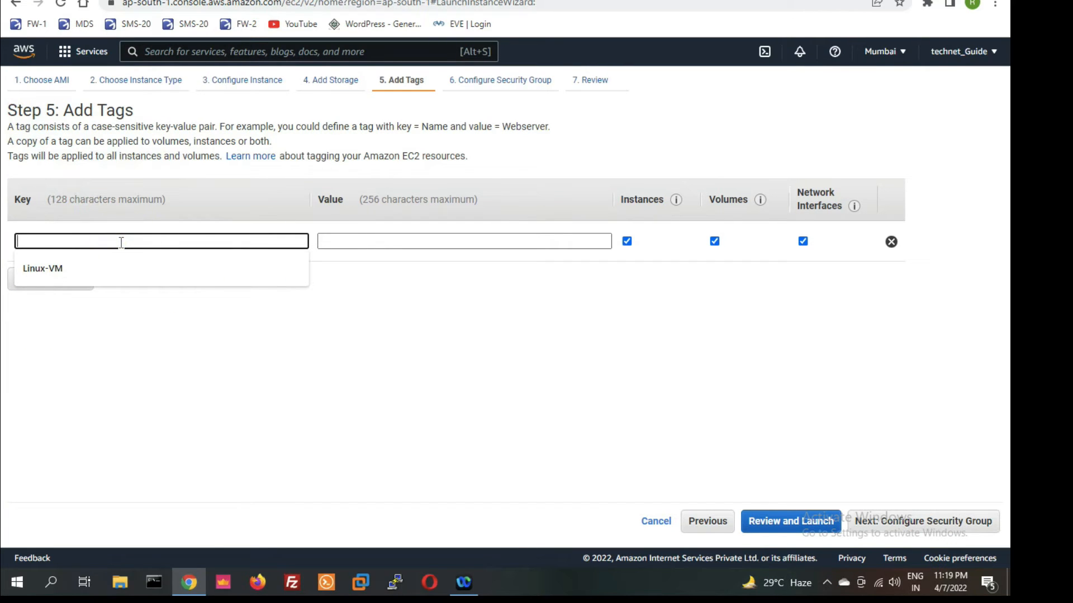
pyautogui.click(74, 271)
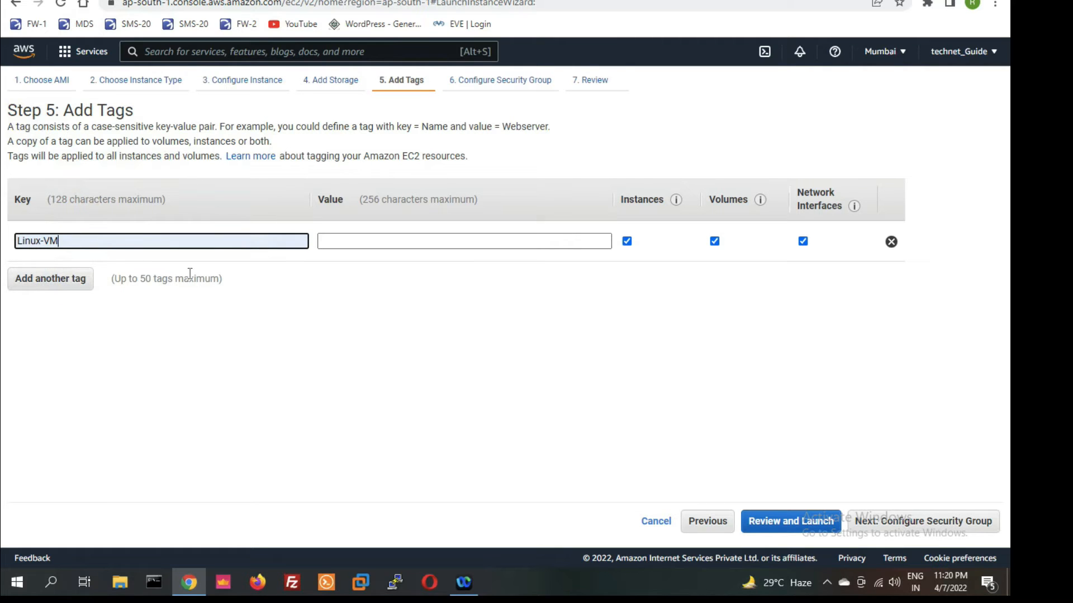
pyautogui.click(873, 527)
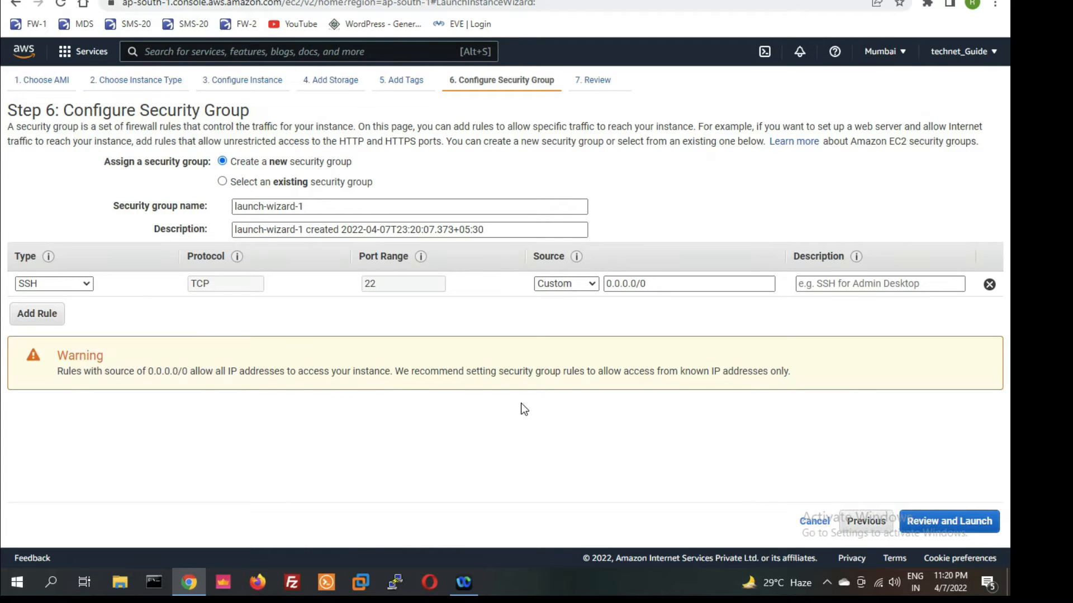
# Add inbound rules for HTTP (port 80) and HTTPS (port 443) to the new security group
pyautogui.click(40, 315)
pyautogui.click(70, 311)
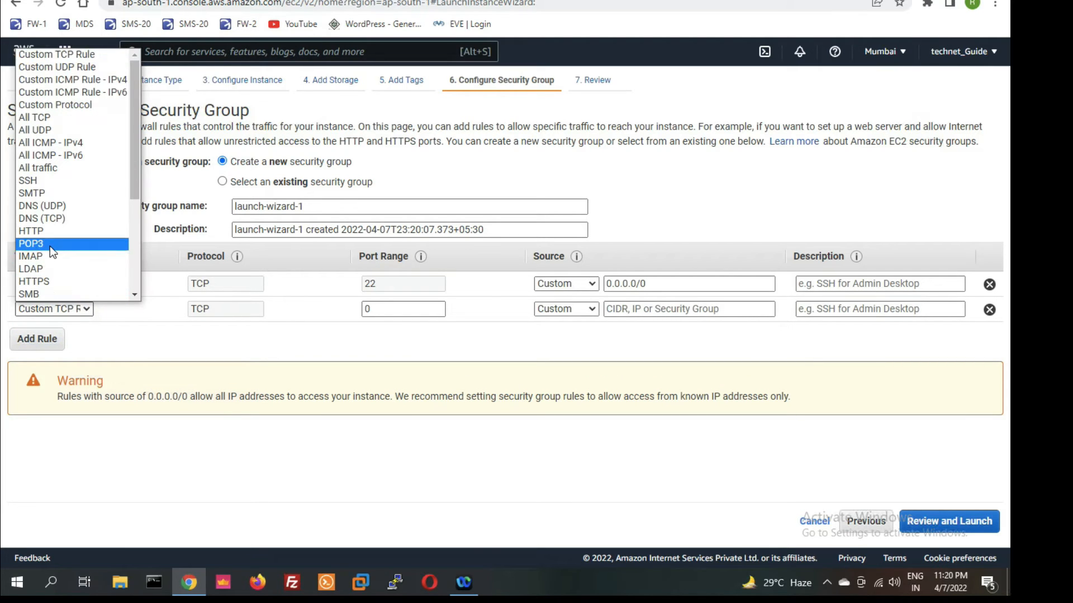
pyautogui.click(49, 231)
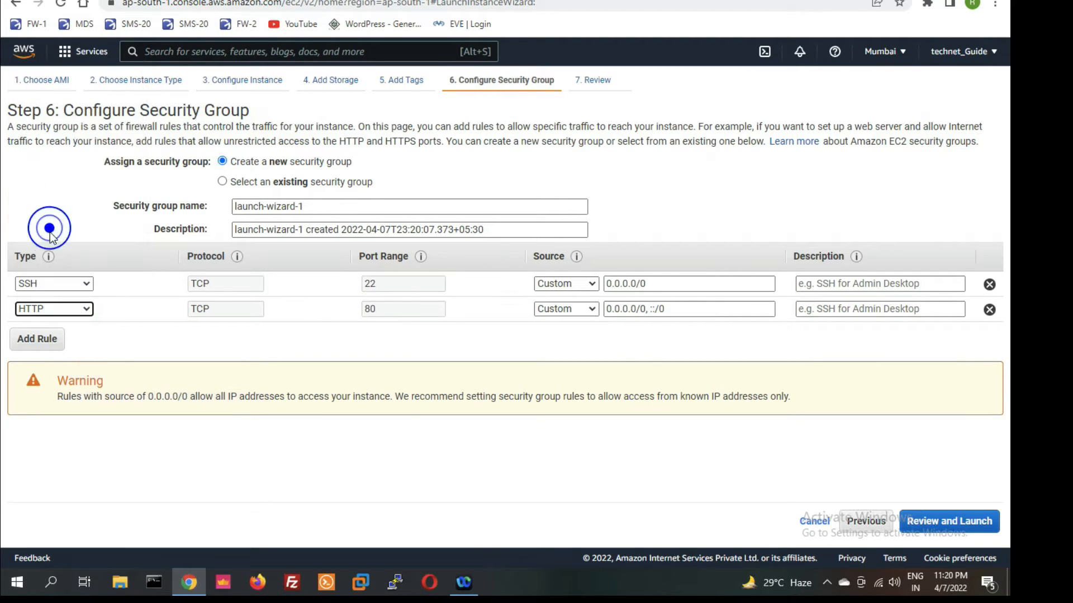
pyautogui.click(44, 338)
pyautogui.click(49, 335)
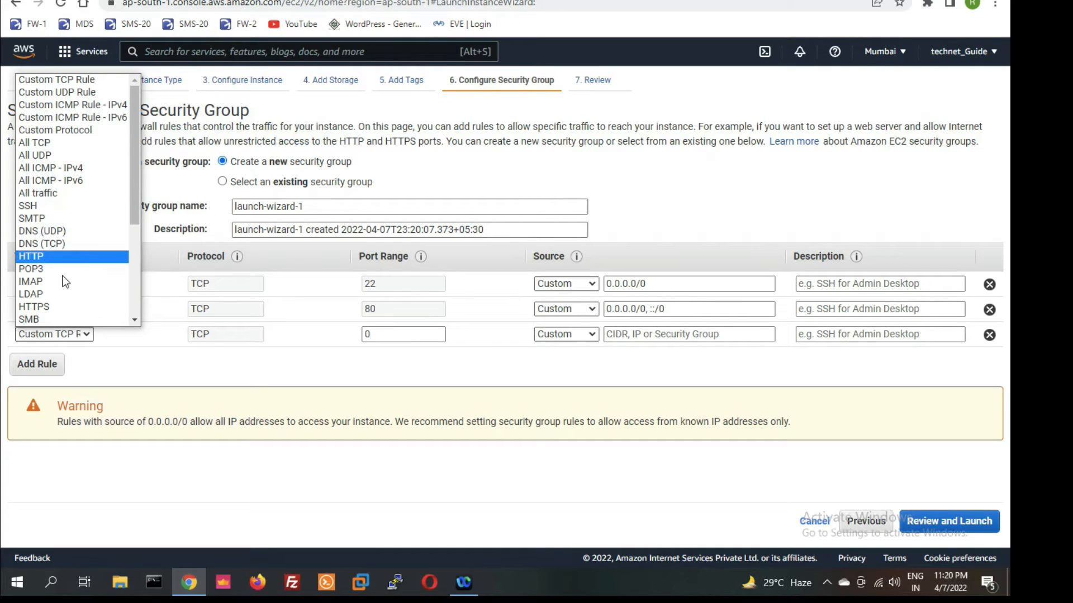
pyautogui.click(64, 305)
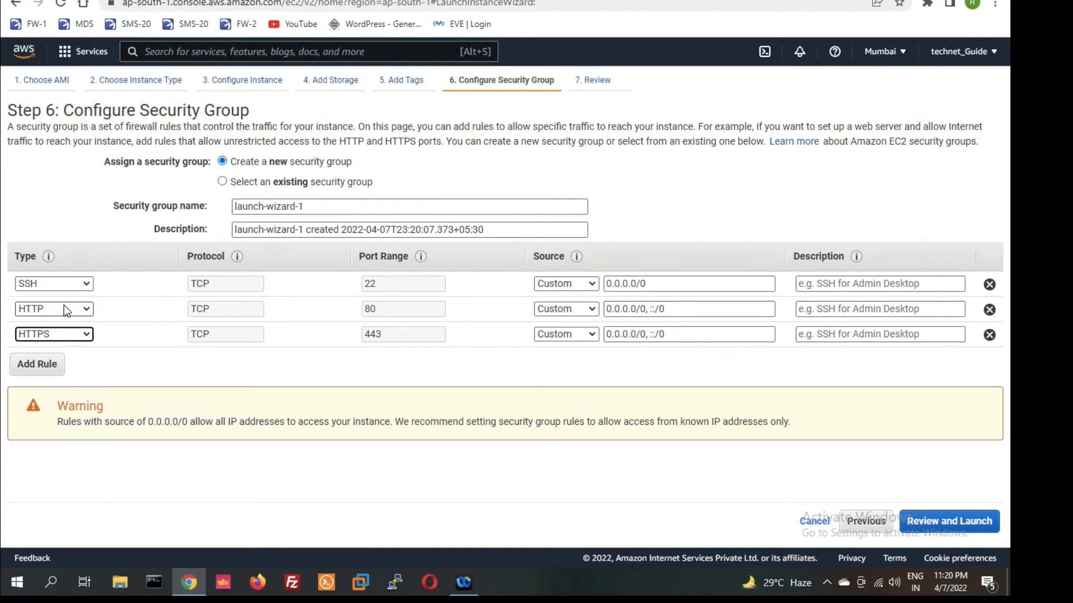
pyautogui.click(125, 319)
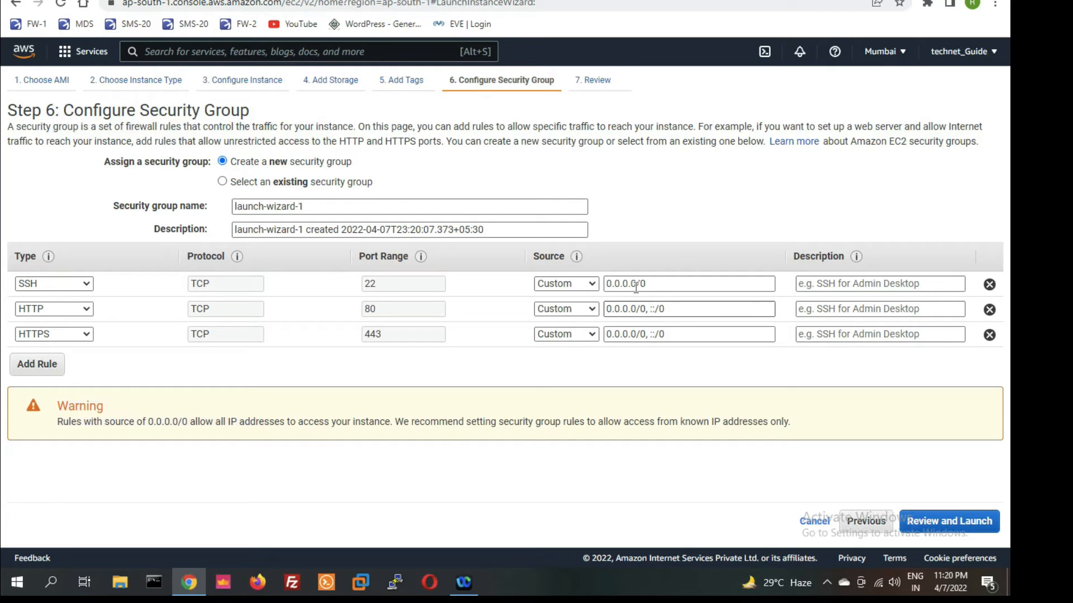
# Keep the SSH rule's source at 0.0.0.0/0 and review the instance launch summary through its security group rules
pyautogui.moveTo(654, 284); pyautogui.dragTo(613, 279)
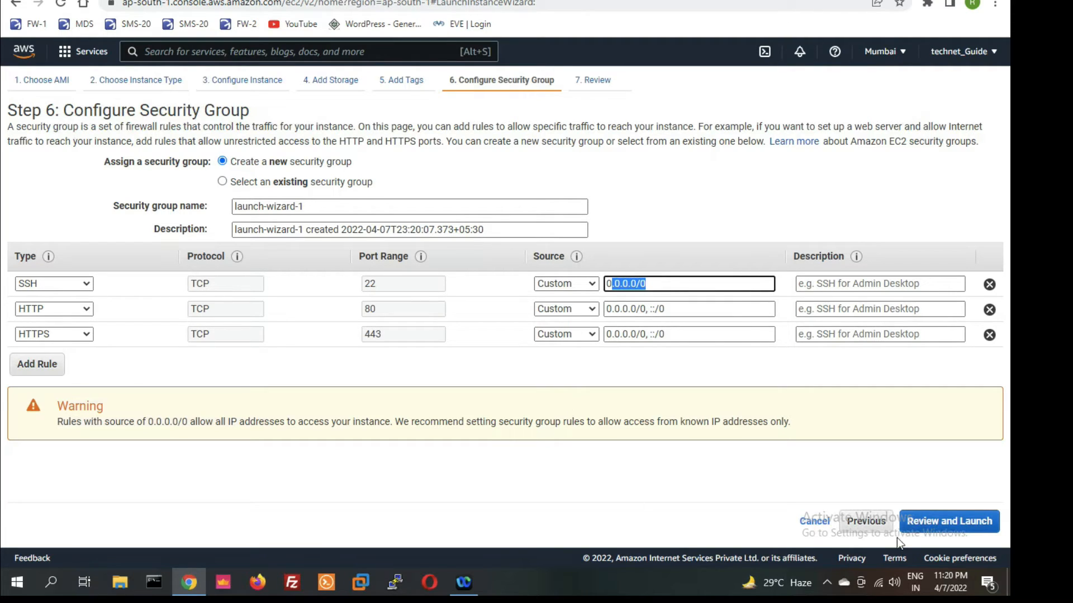
pyautogui.click(926, 524)
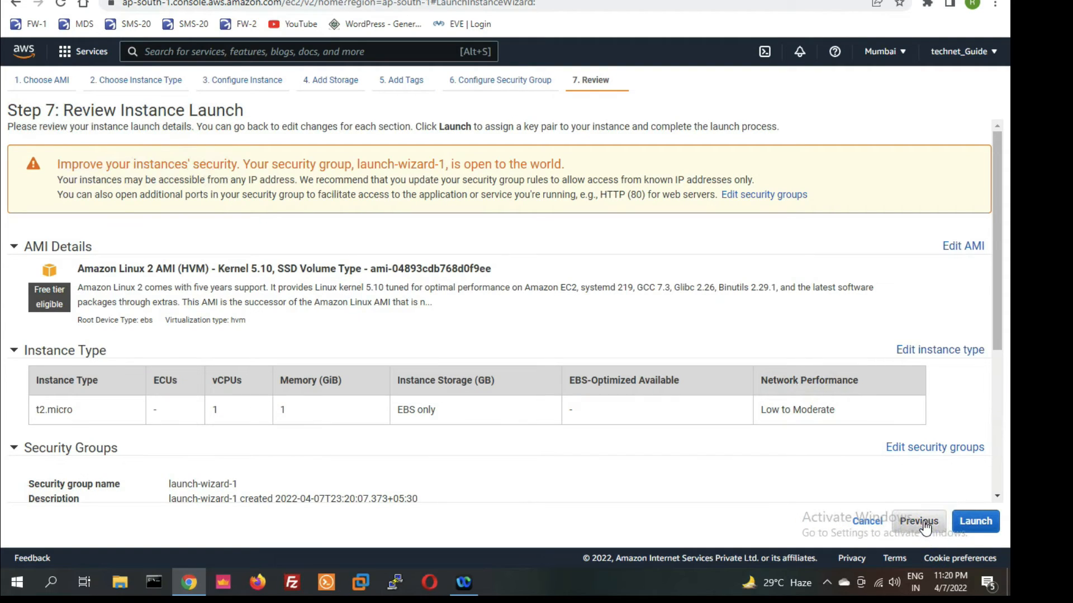
pyautogui.scroll(-2, 649, 452)
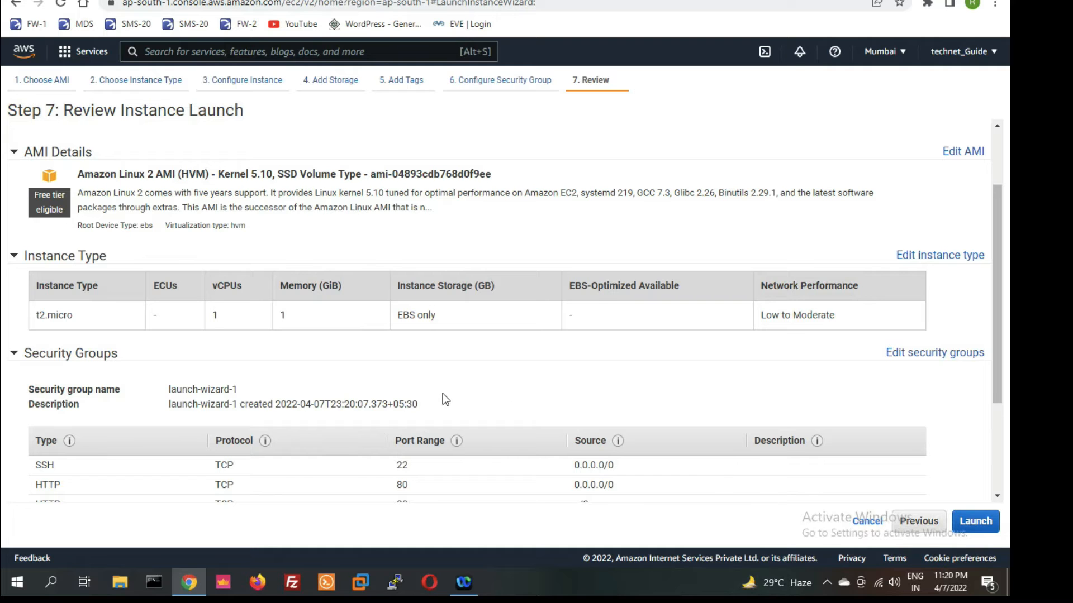
pyautogui.scroll(-1, 443, 393)
pyautogui.scroll(-2, 443, 393)
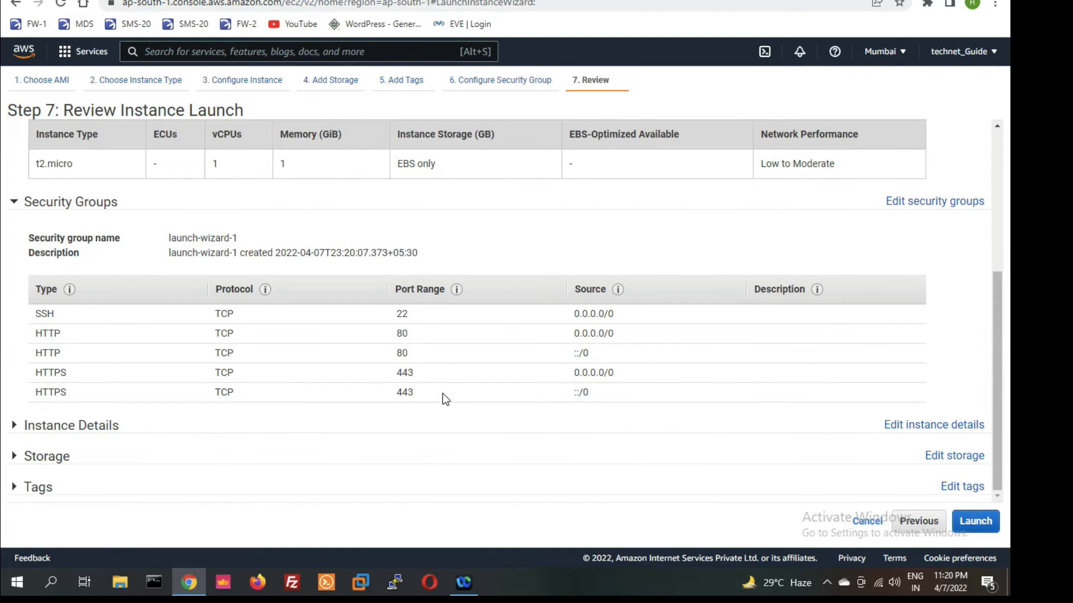
# Proceed to launch the instance, create a new RSA key pair named Linux-sec-key and download its private key file
pyautogui.click(975, 523)
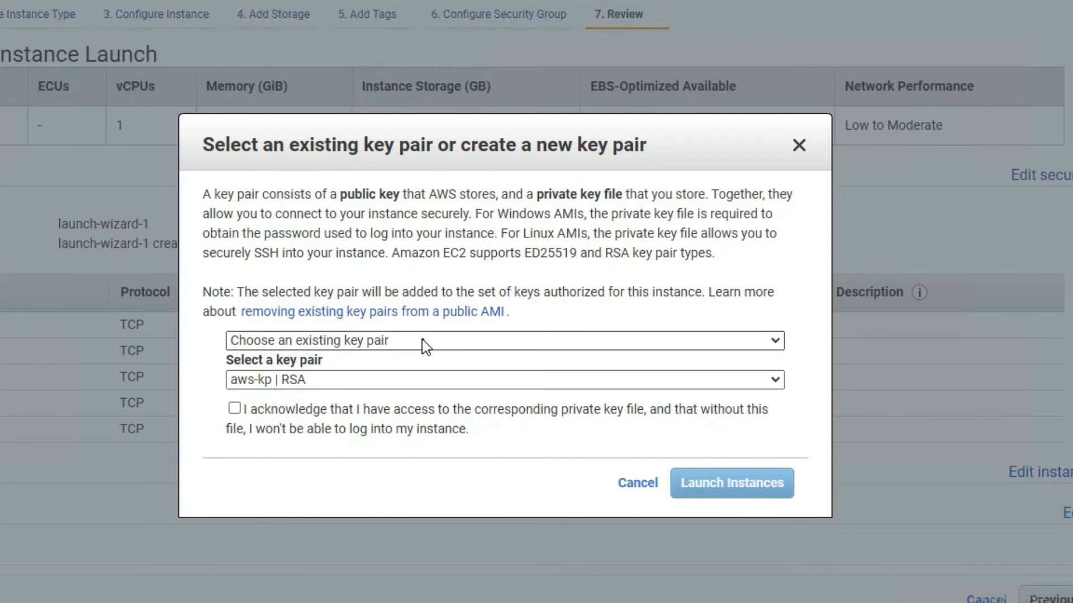
pyautogui.click(421, 340)
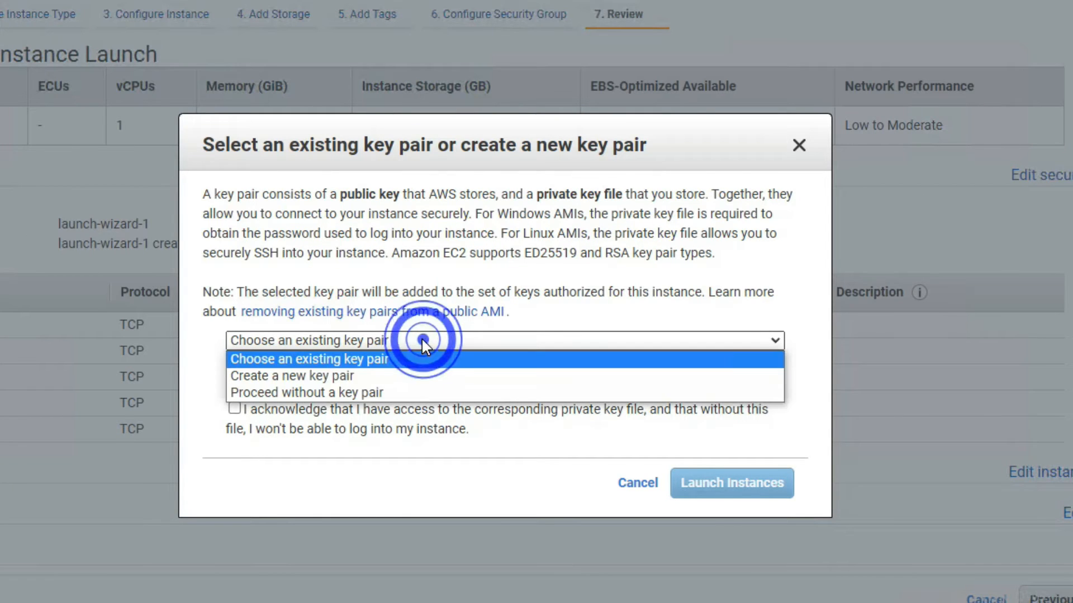
pyautogui.click(421, 376)
pyautogui.write('Linux-key')
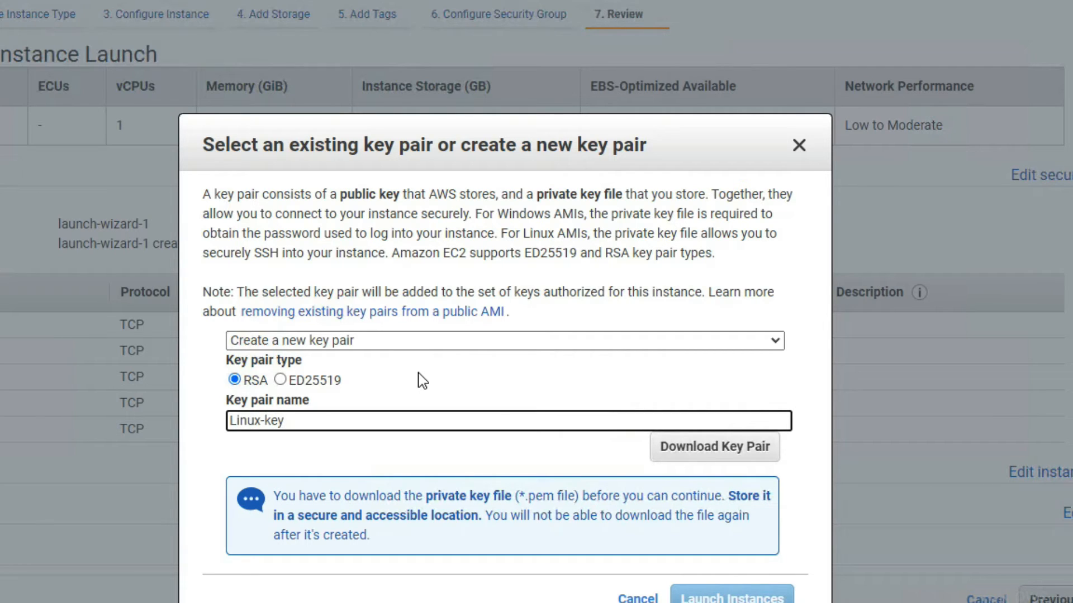
pyautogui.press('BackSpace')
pyautogui.press('BackSpace')
pyautogui.press('BackSpace')
pyautogui.write('sec-key')
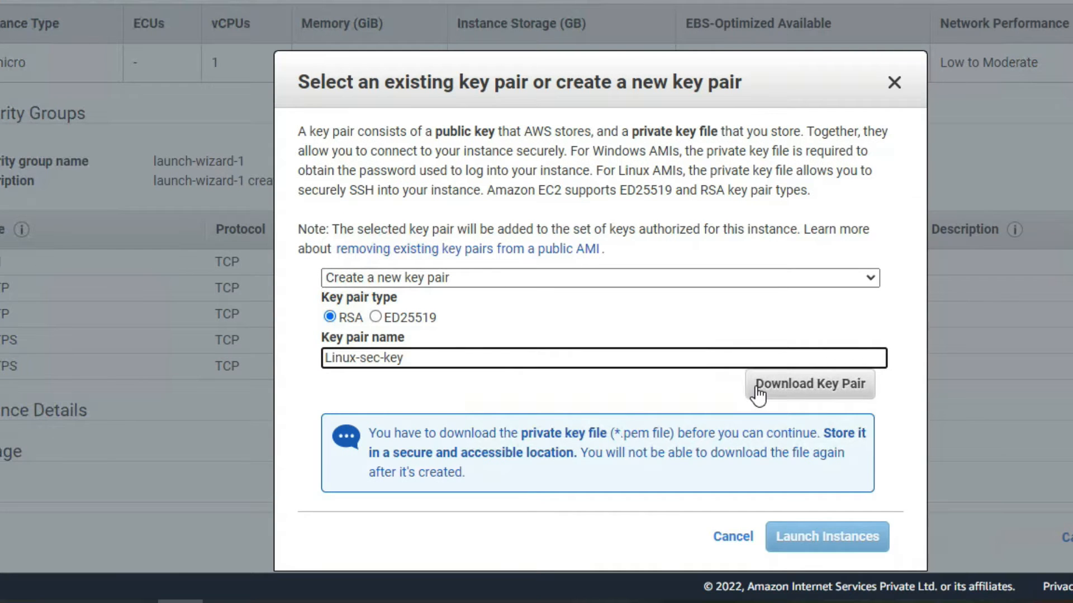
pyautogui.click(757, 391)
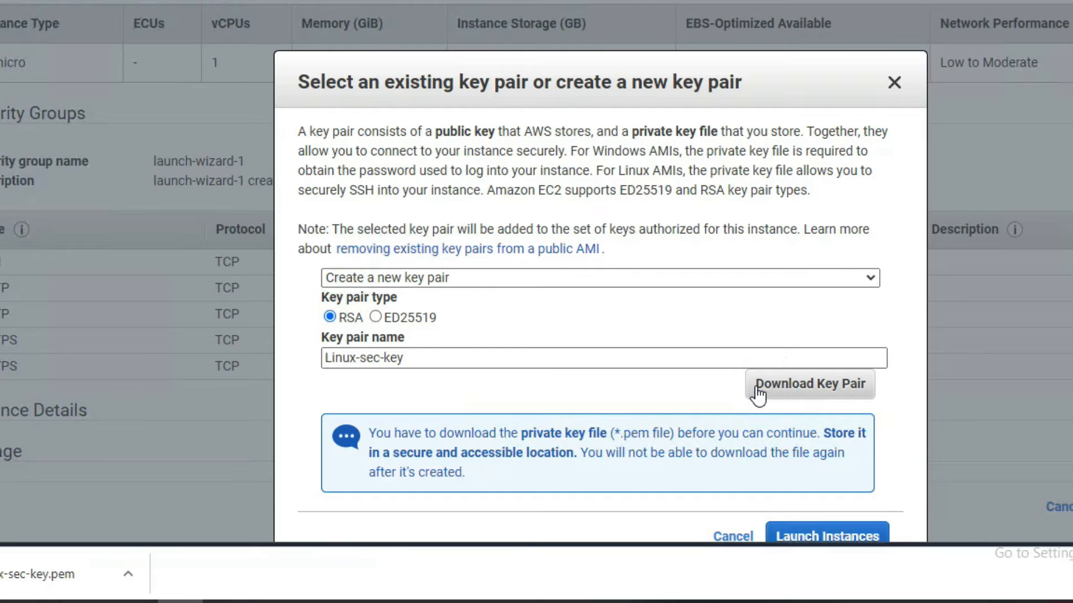
# Launch the instance with the new key pair and show the launch log
pyautogui.scroll(-1, 751, 419)
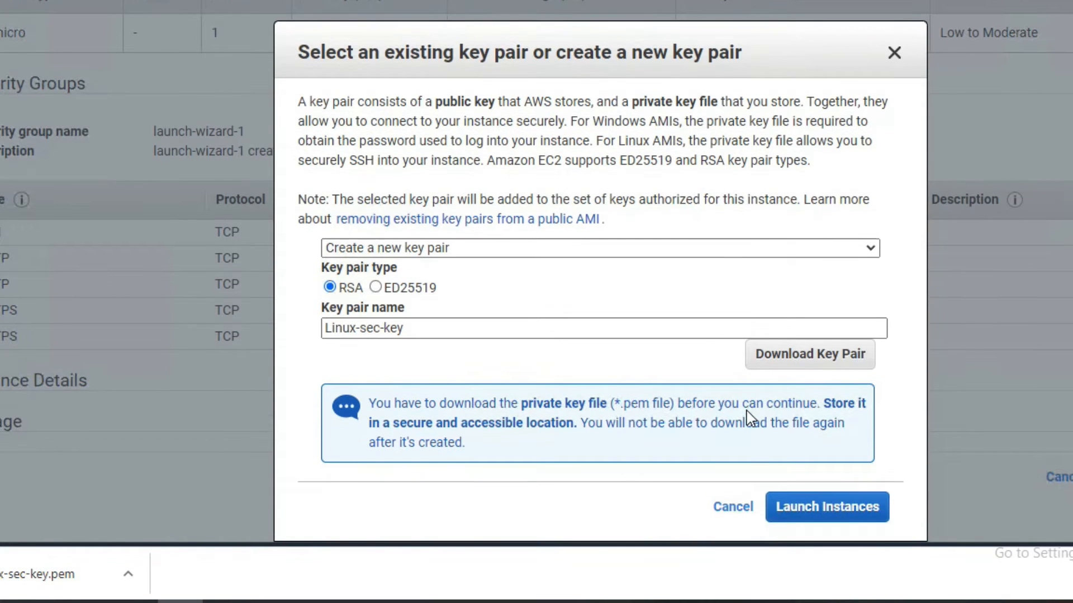
pyautogui.click(803, 505)
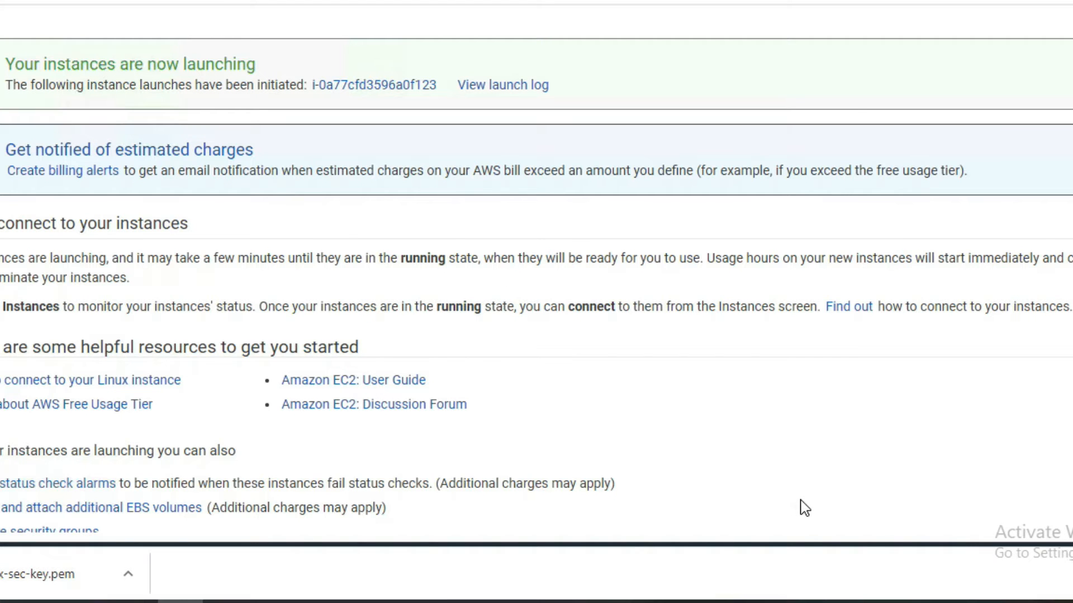
pyautogui.click(521, 92)
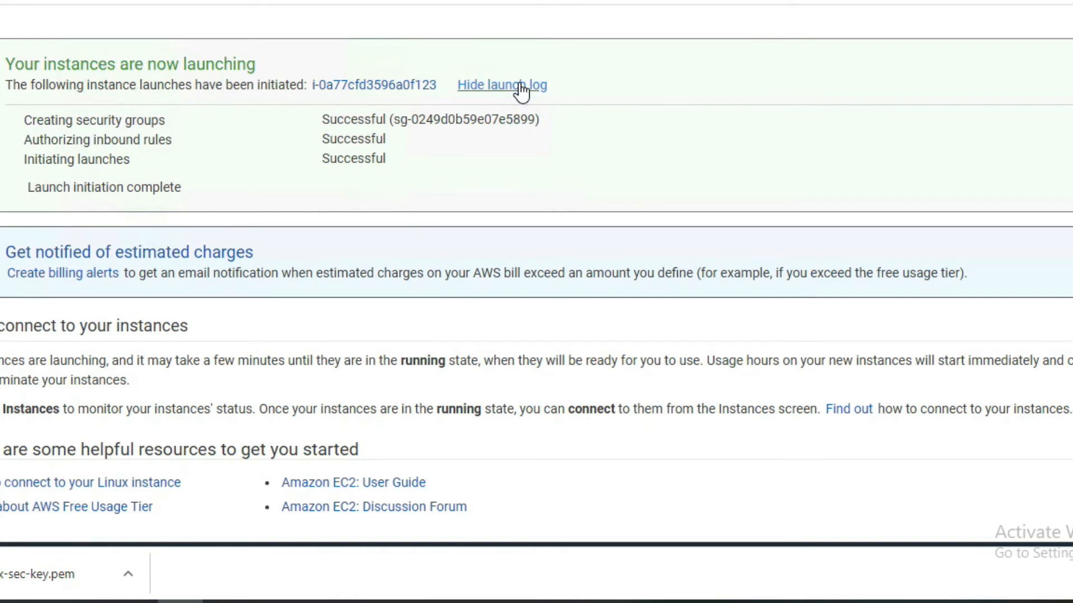
# View the instances list and open the newly launched instance's summary to check its instance state
pyautogui.scroll(-3, 407, 261)
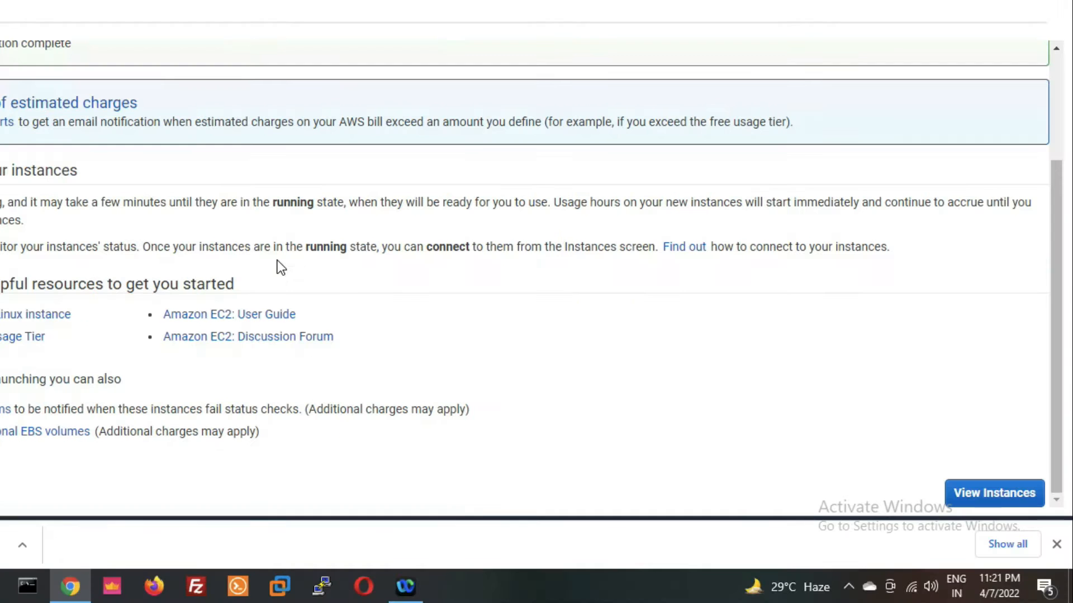
pyautogui.click(960, 496)
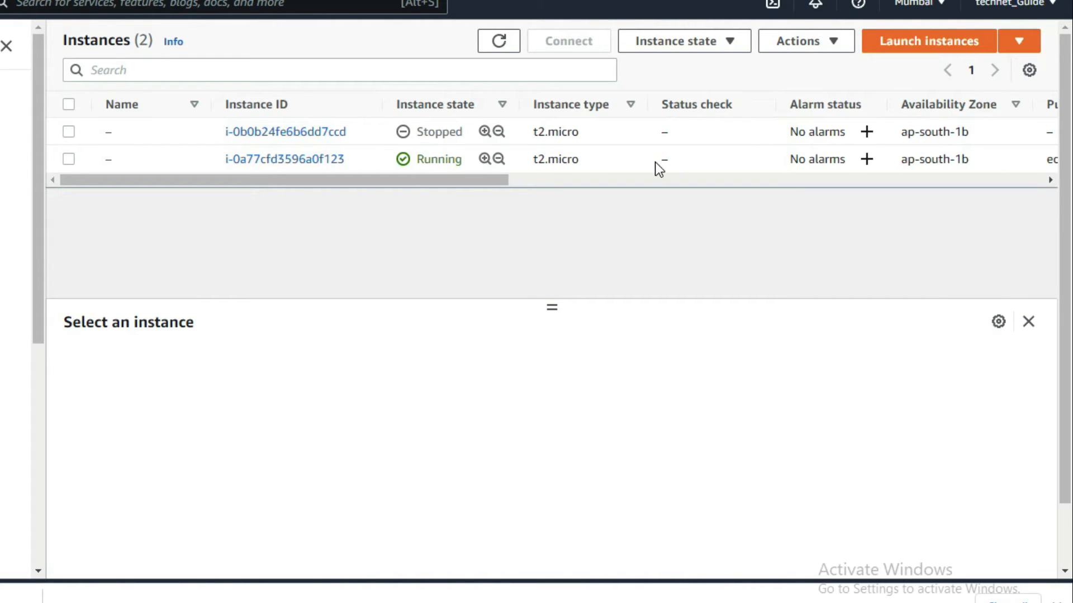
pyautogui.click(550, 308)
pyautogui.click(249, 160)
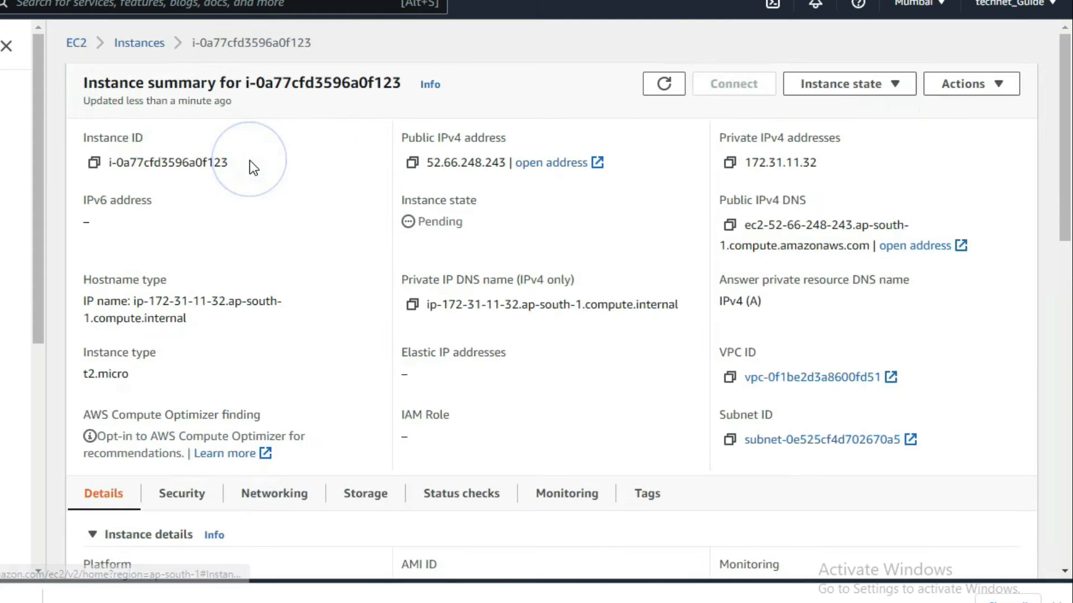
pyautogui.tripleClick(402, 201)
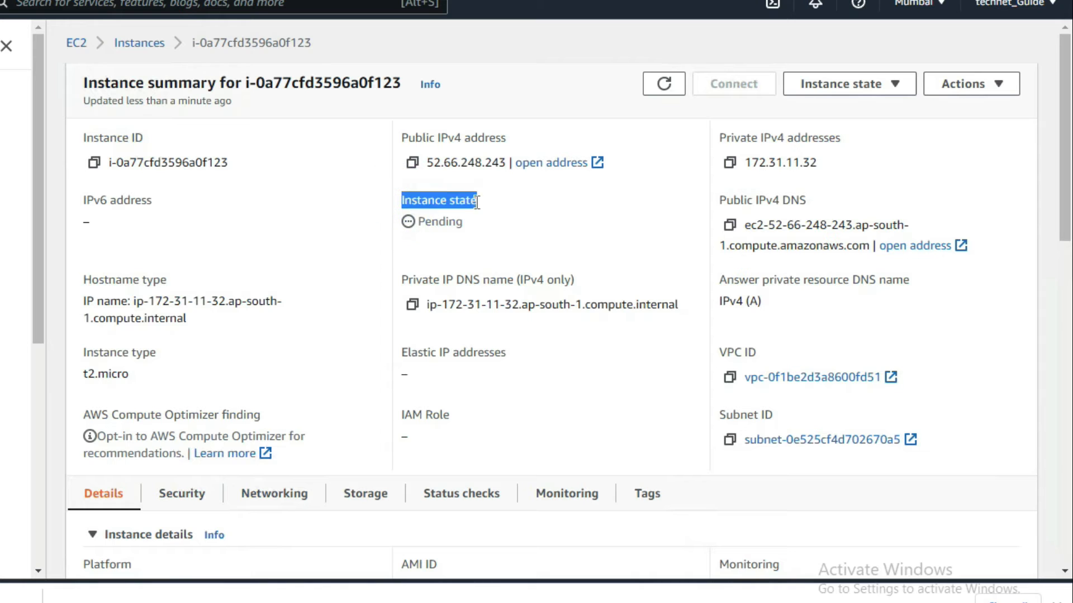
# Check the system and instance status checks of the new instance
pyautogui.scroll(-5, 394, 381)
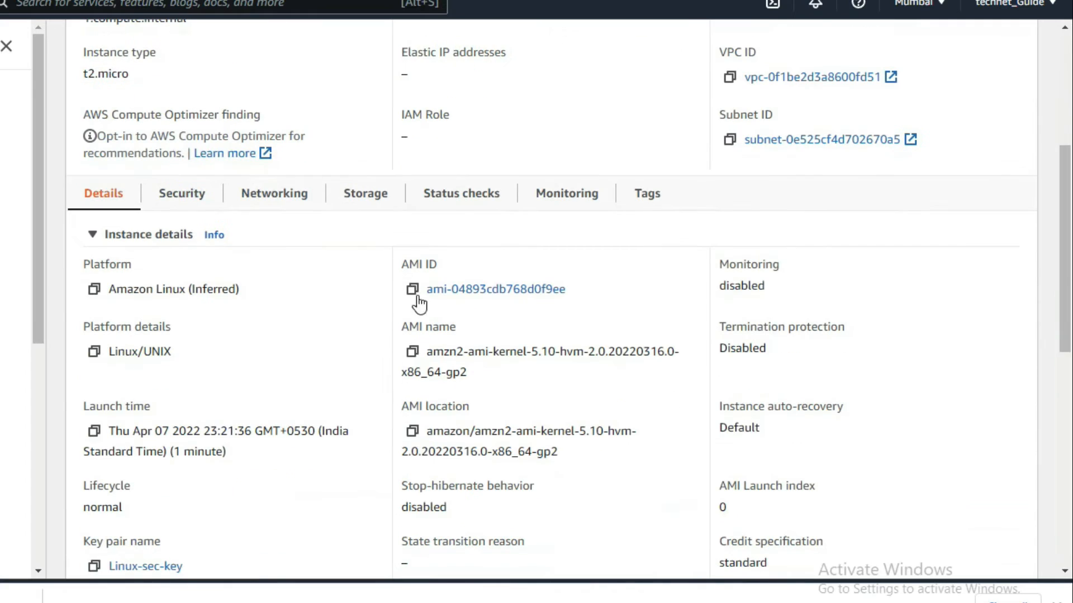
pyautogui.click(451, 199)
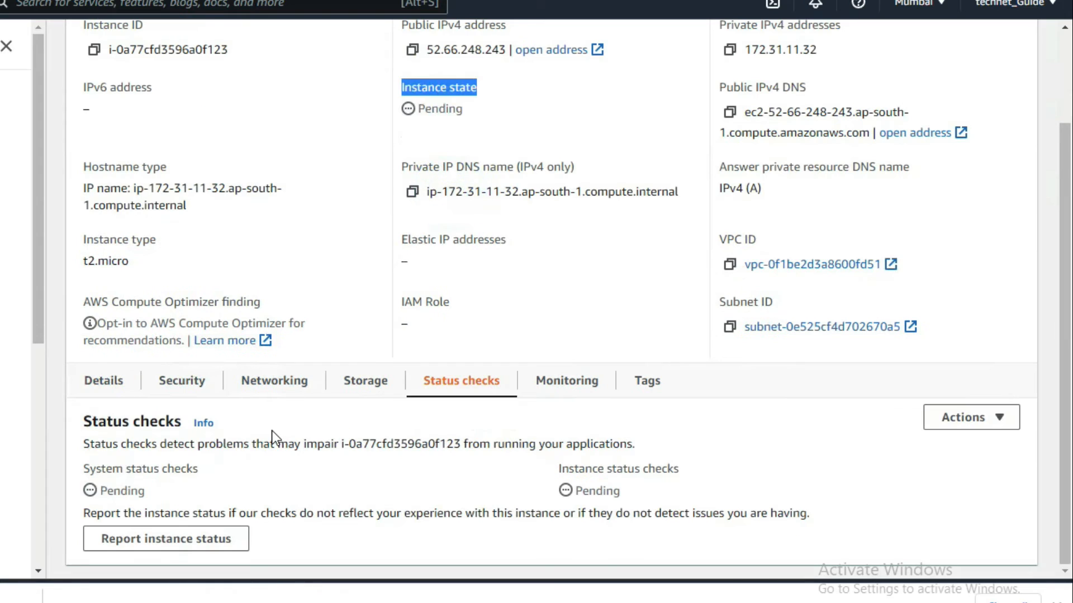
pyautogui.doubleClick(104, 490)
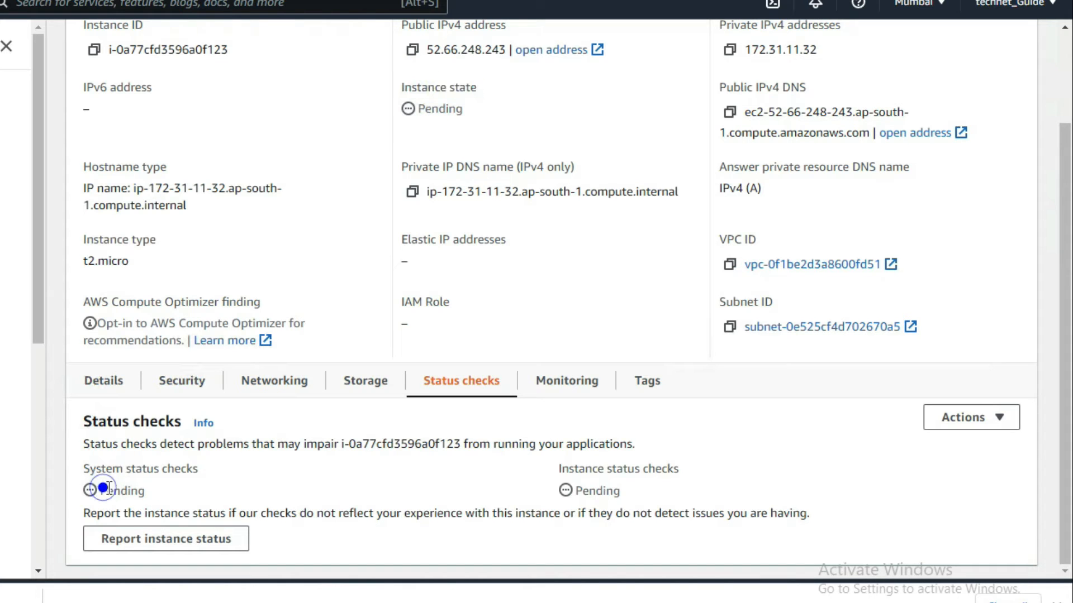
pyautogui.doubleClick(620, 491)
pyautogui.scroll(2, 598, 244)
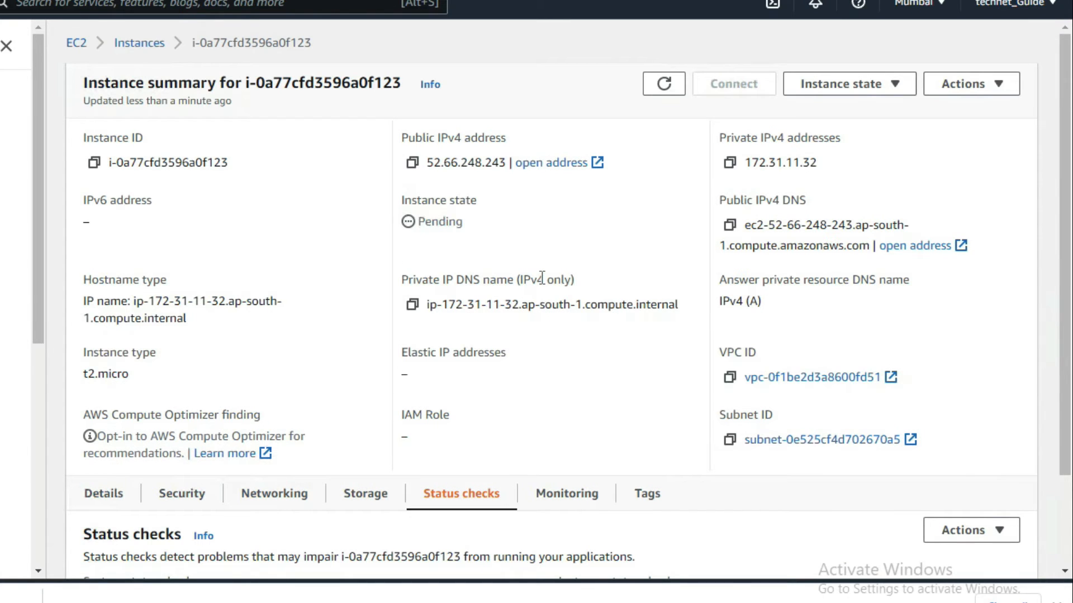
# Return to the instances list, check the new instance's status check and refresh the list
pyautogui.click(138, 44)
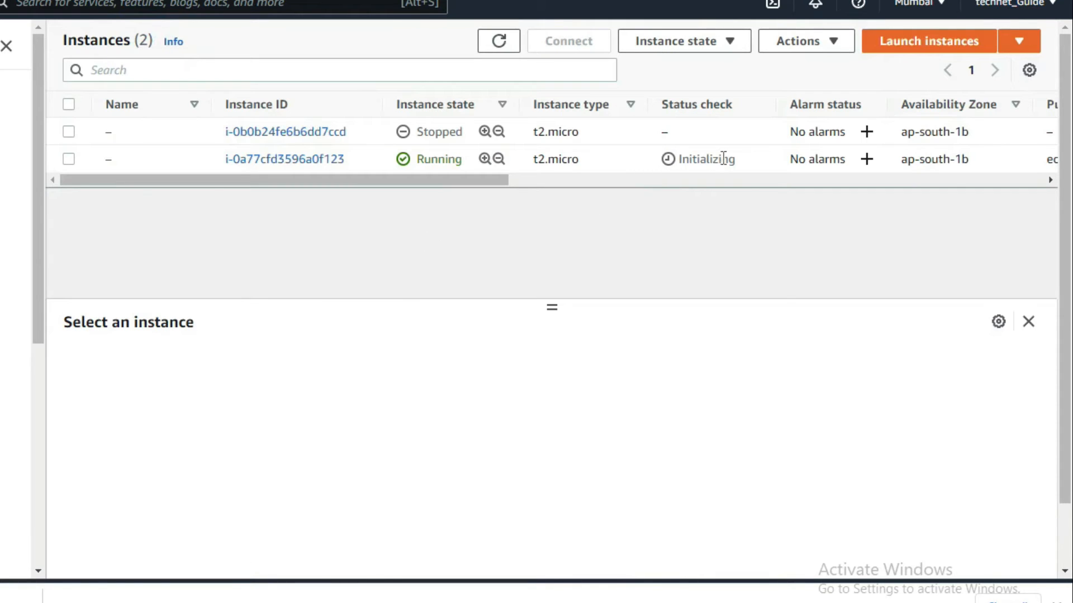
pyautogui.moveTo(735, 158); pyautogui.dragTo(672, 155)
pyautogui.click(499, 41)
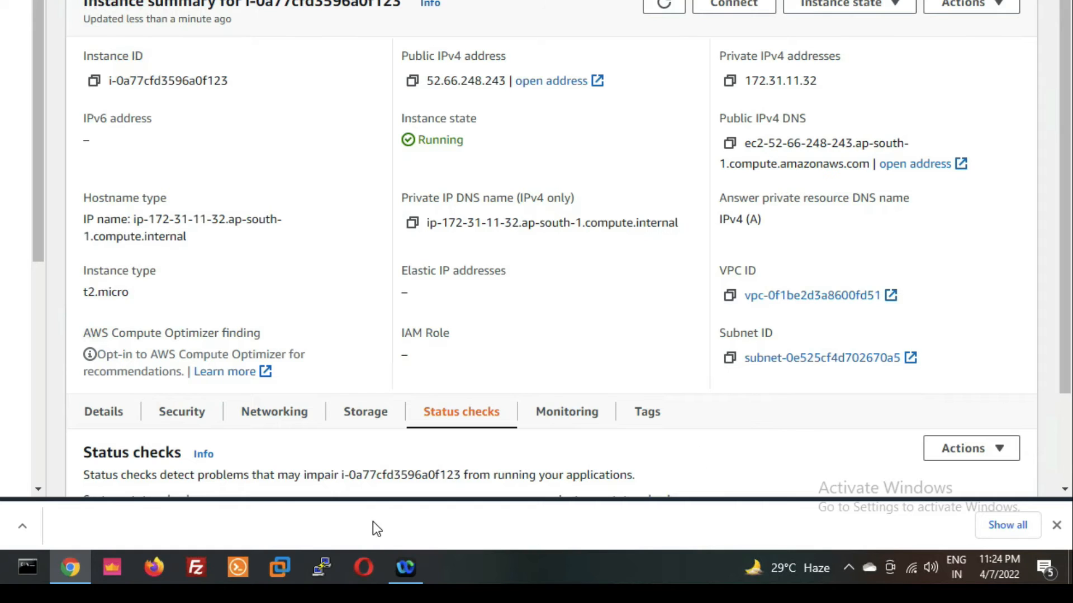
# Switch to PuTTY and show its SSH connection options
pyautogui.click(328, 565)
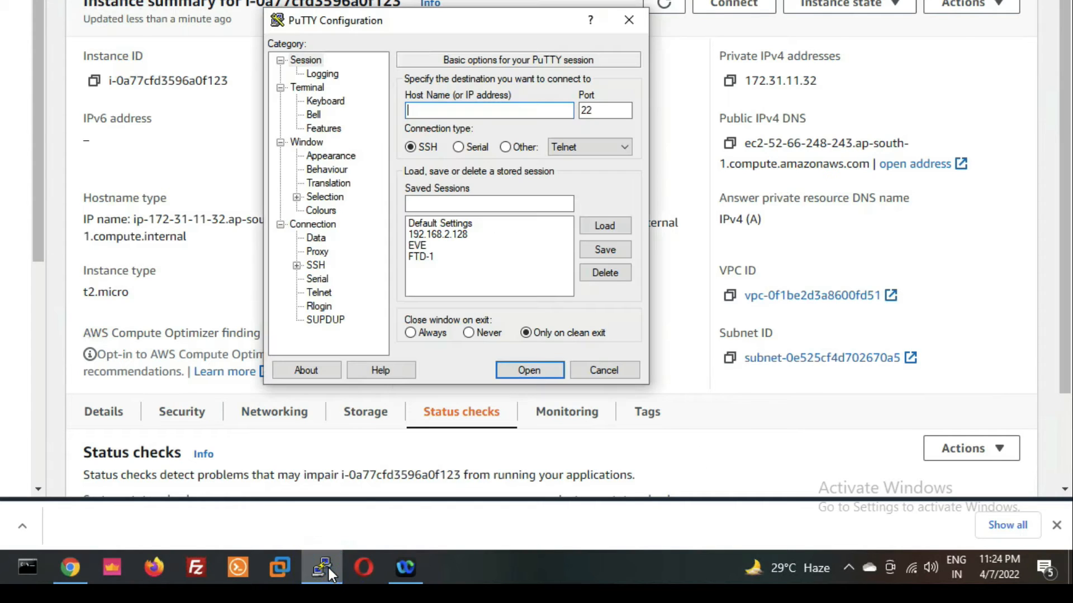
pyautogui.click(316, 269)
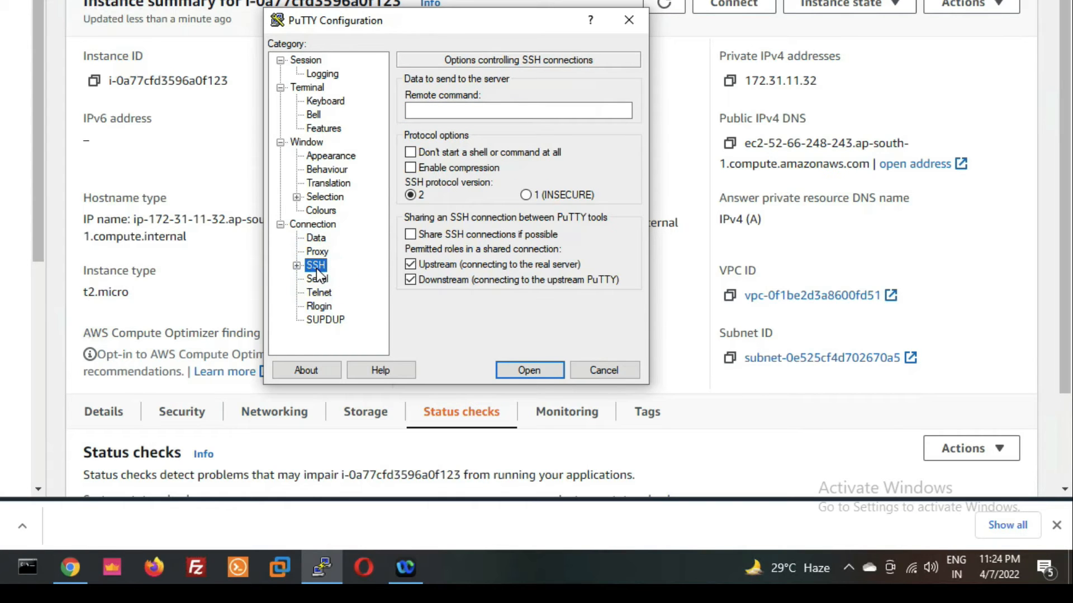
# Switch back to the browser and search Google for "download putty gen" in a new tab
pyautogui.click(69, 566)
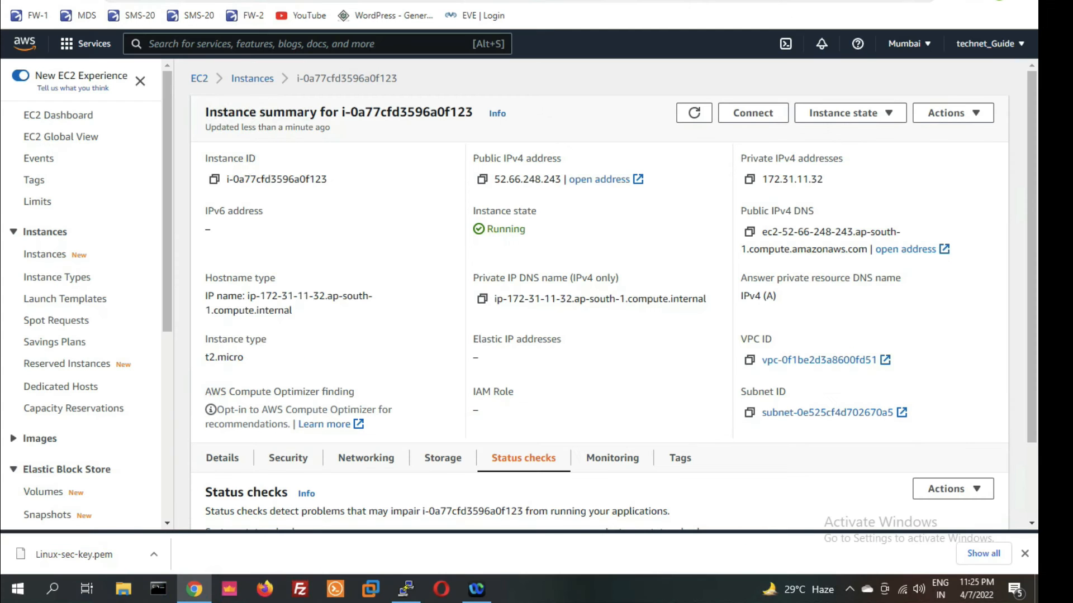
pyautogui.hotkey('ctrl', 't')
pyautogui.write('g')
pyautogui.press('Return')
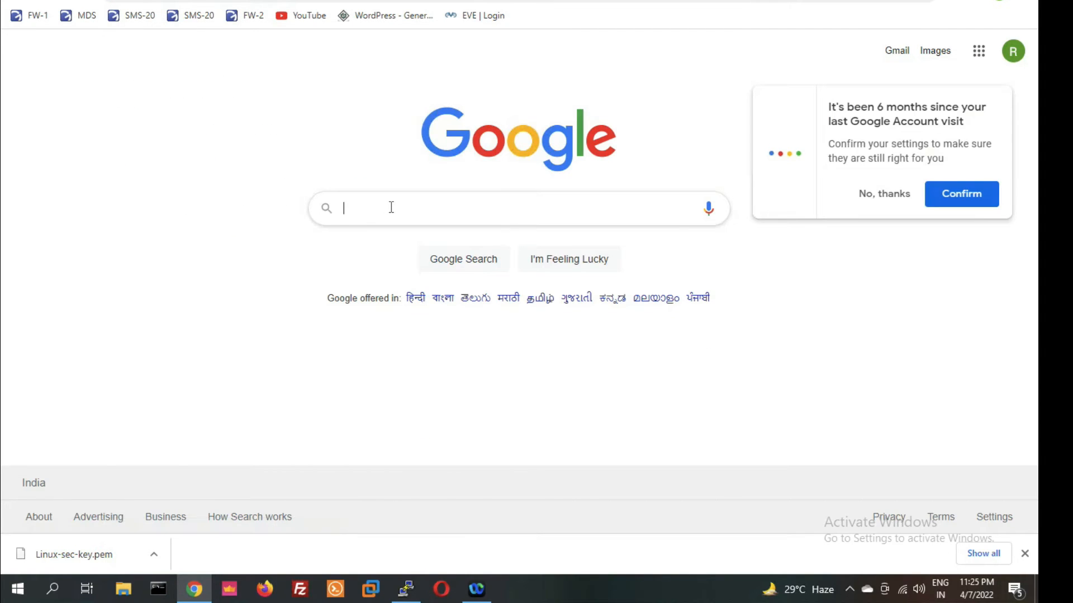
pyautogui.click(391, 207)
pyautogui.write('download pu')
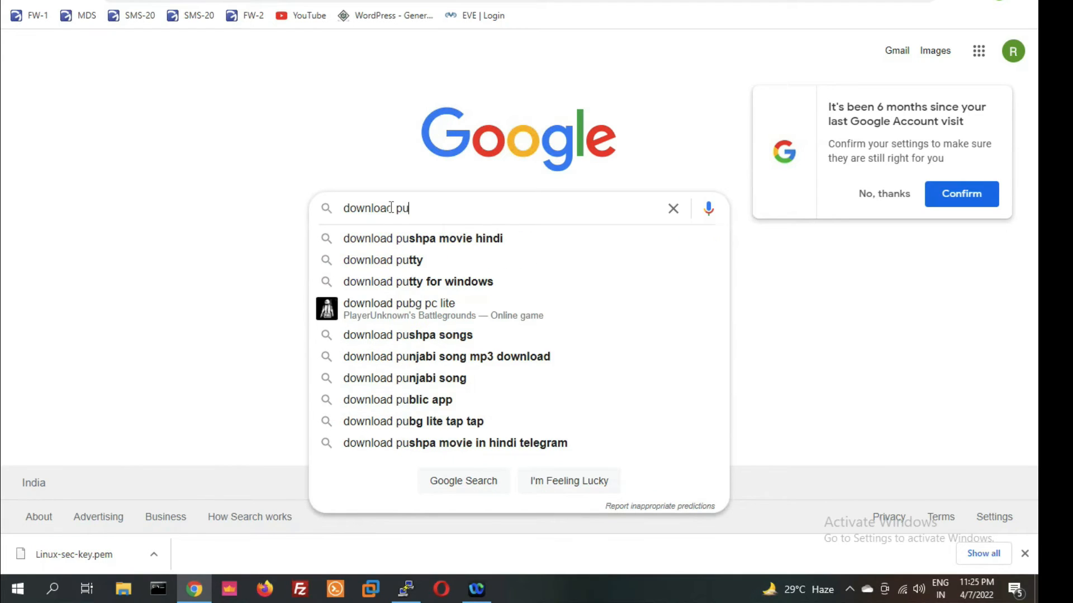
pyautogui.write('tt')
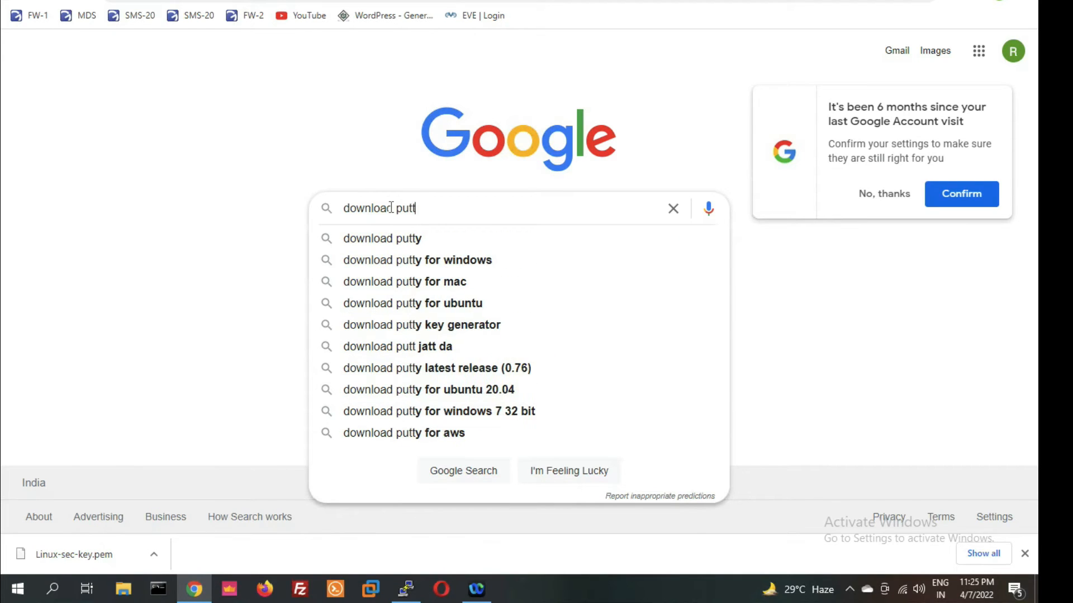
pyautogui.write('y gen')
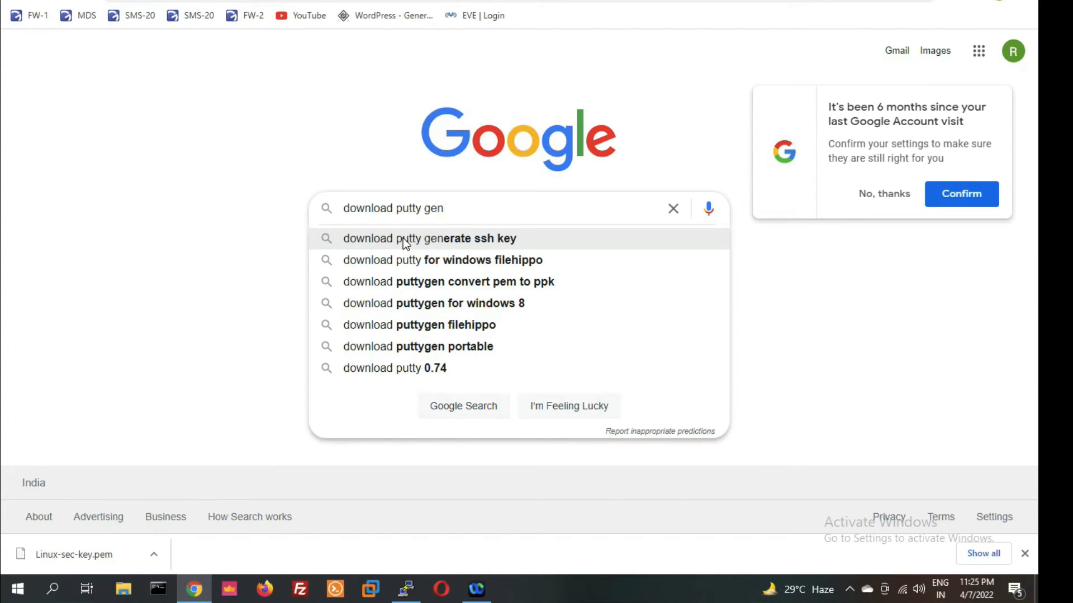
pyautogui.press('Return')
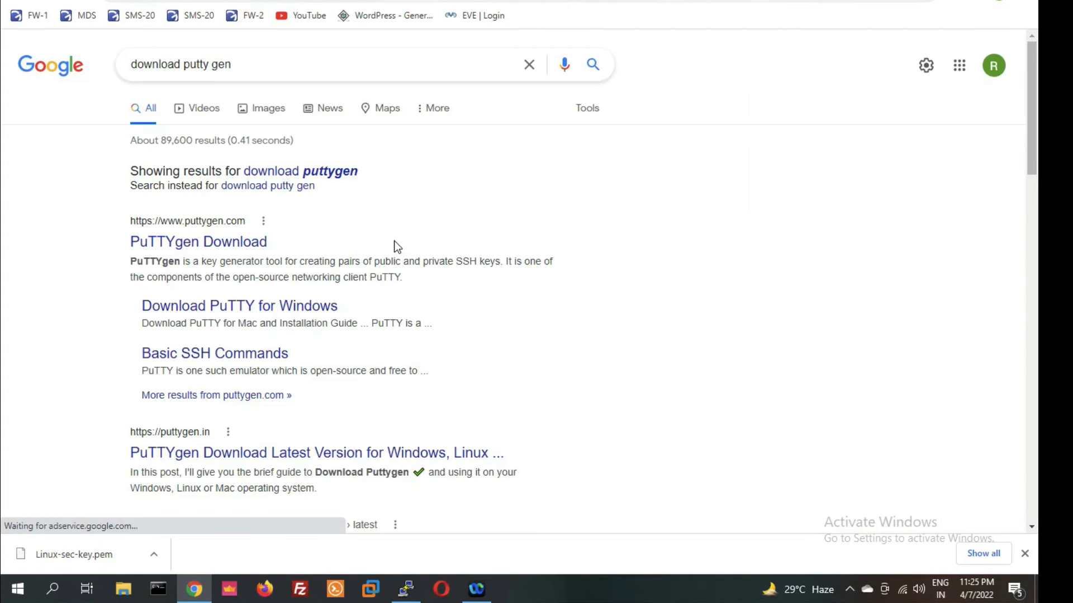
# Download the 64-bit puttygen.exe from the PuTTYgen website and run it
pyautogui.click(241, 241)
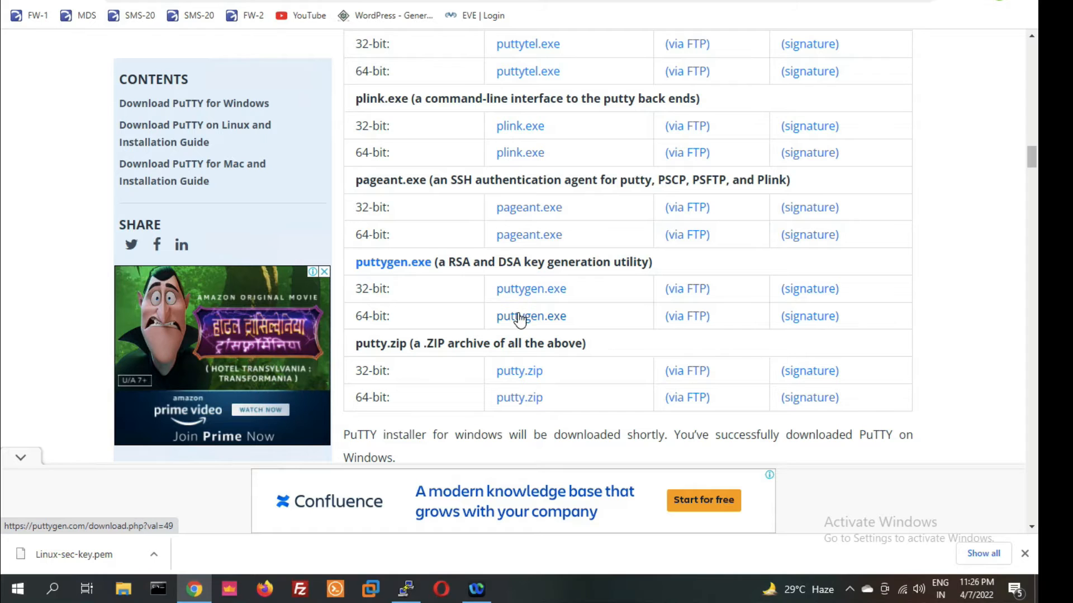
pyautogui.click(518, 318)
pyautogui.click(338, 294)
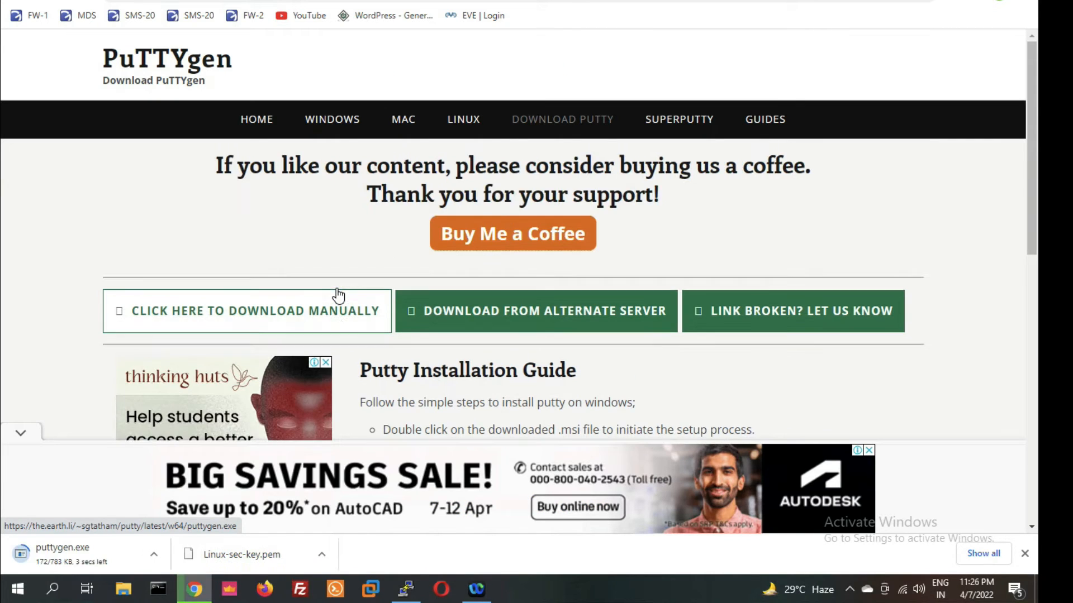
pyautogui.click(84, 555)
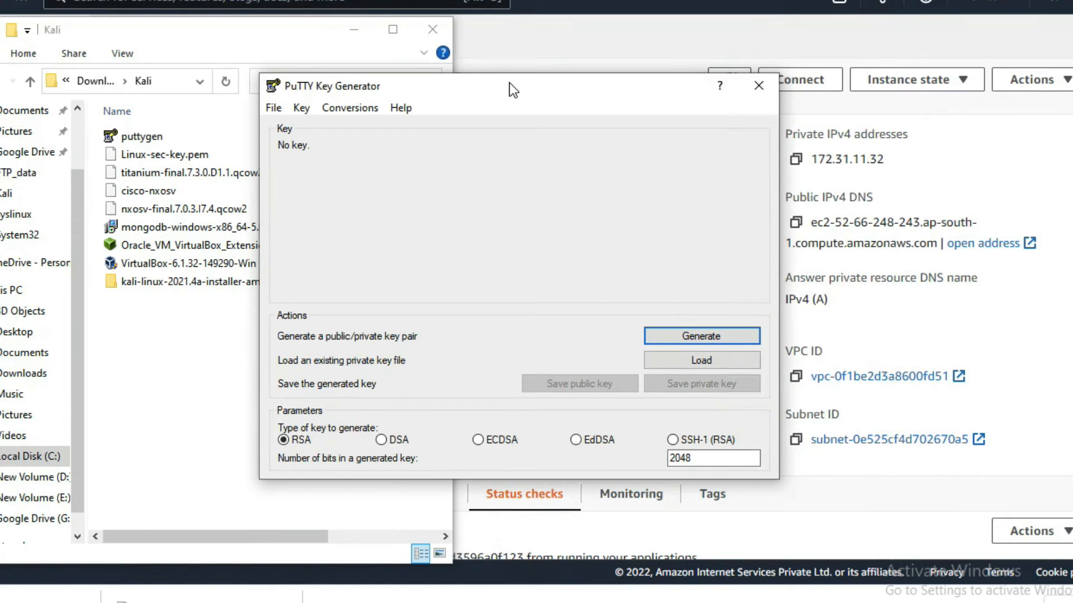
# Load the existing private key Linux-sec-key.pem from the Downloads\Kali folder into PuTTYgen, showing all file types
pyautogui.moveTo(508, 83); pyautogui.dragTo(714, 9)
pyautogui.click(214, 157)
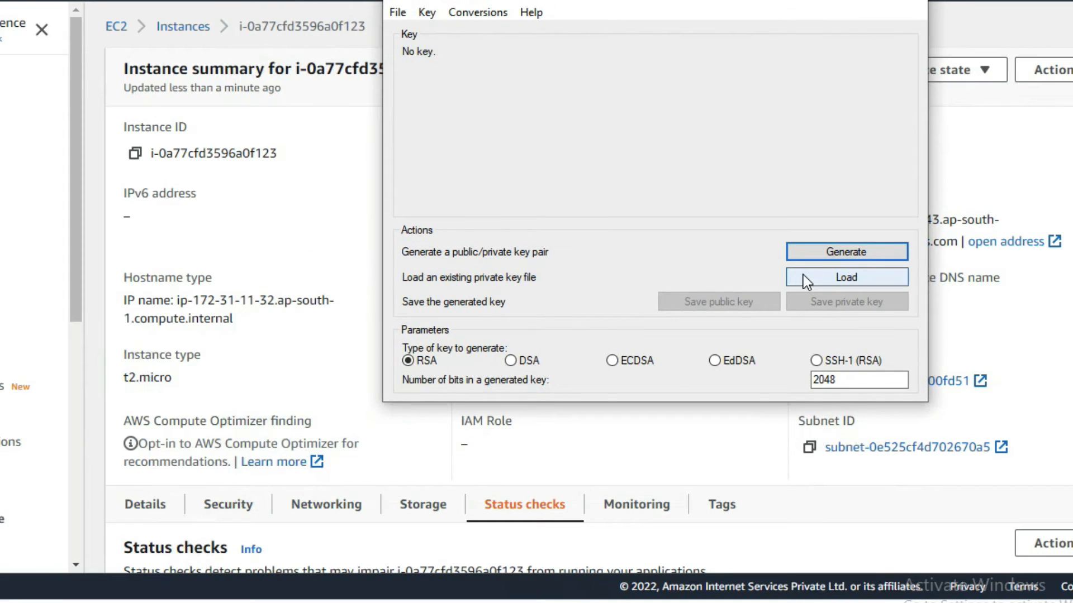
pyautogui.click(872, 286)
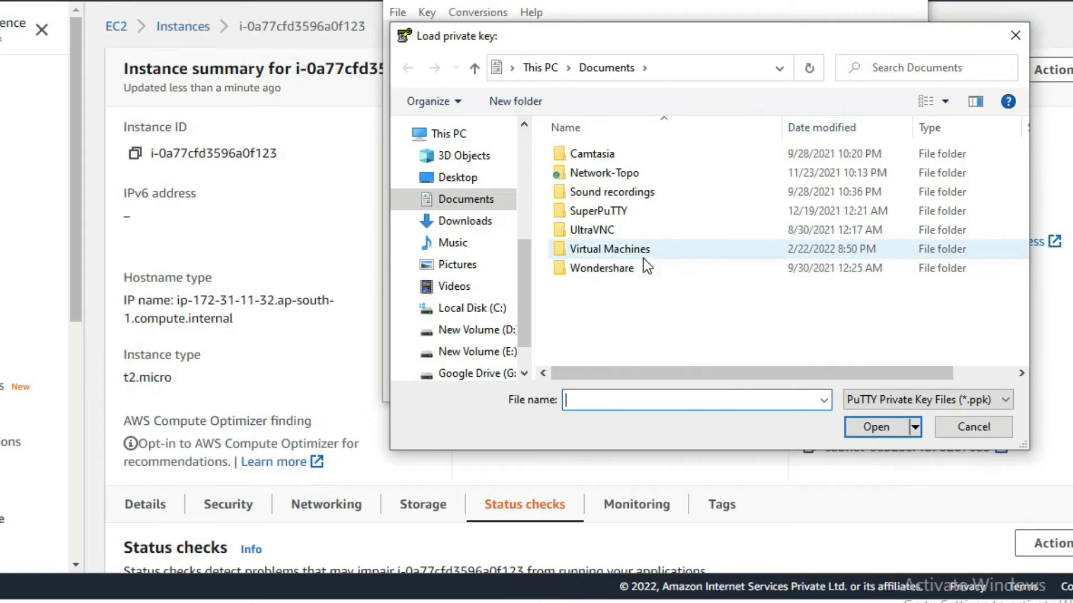
pyautogui.click(467, 221)
pyautogui.doubleClick(587, 180)
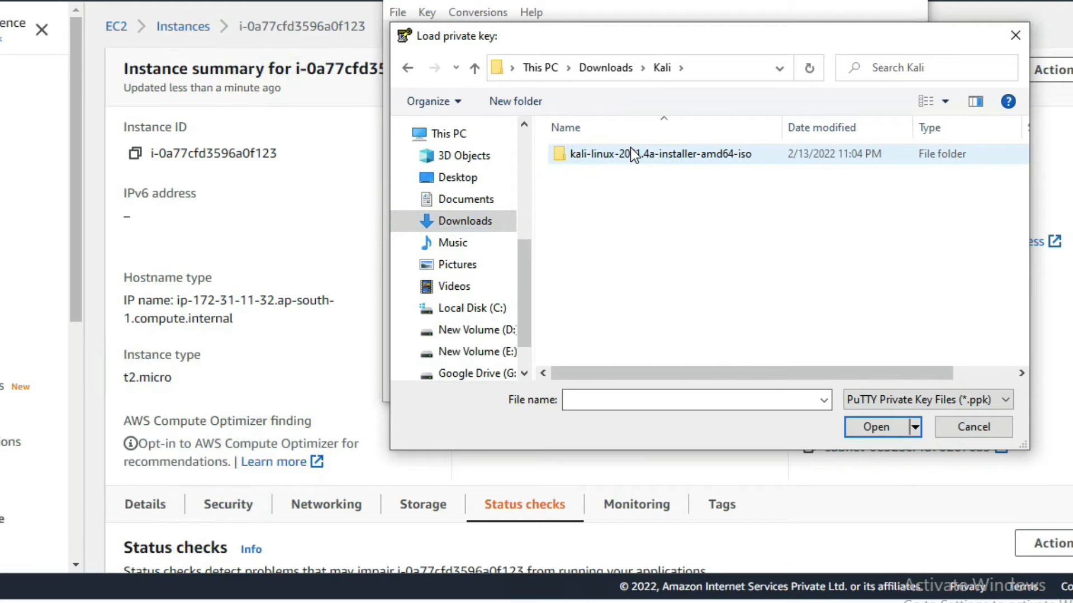
pyautogui.click(850, 397)
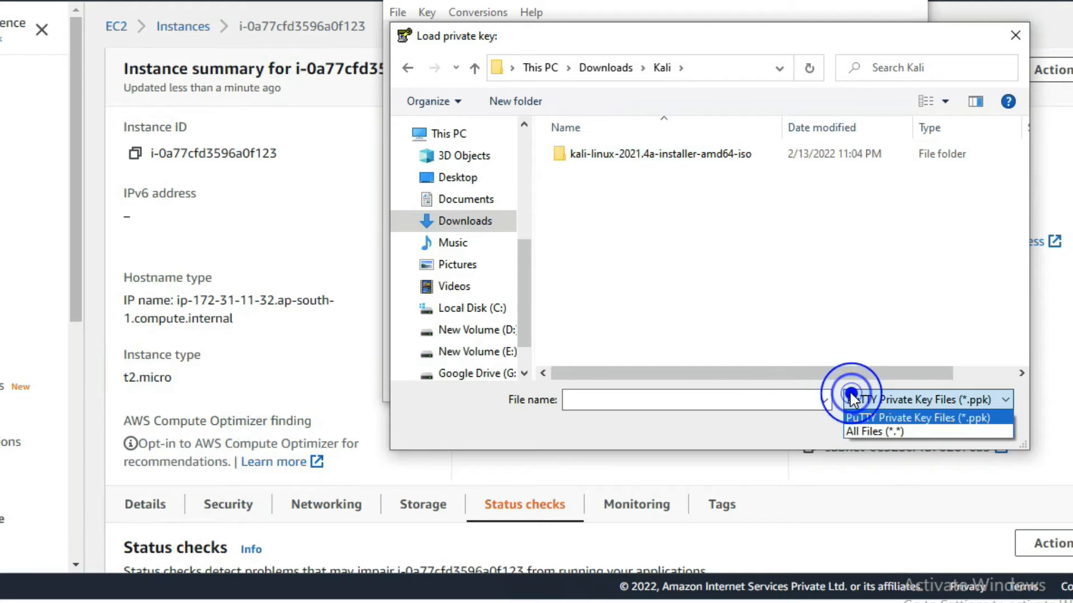
pyautogui.click(866, 431)
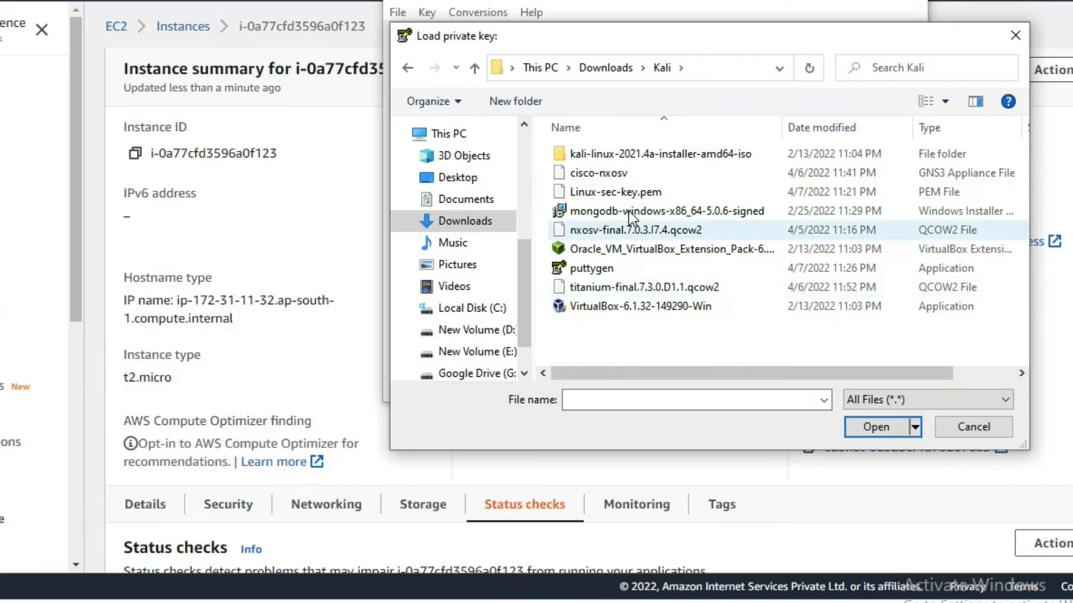
pyautogui.click(626, 193)
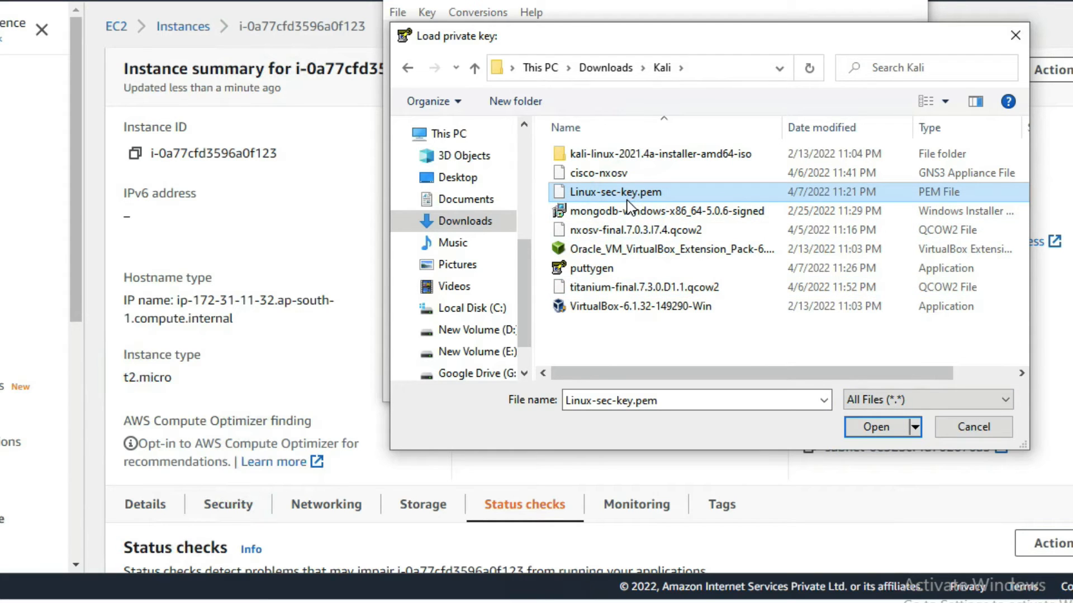
pyautogui.click(857, 426)
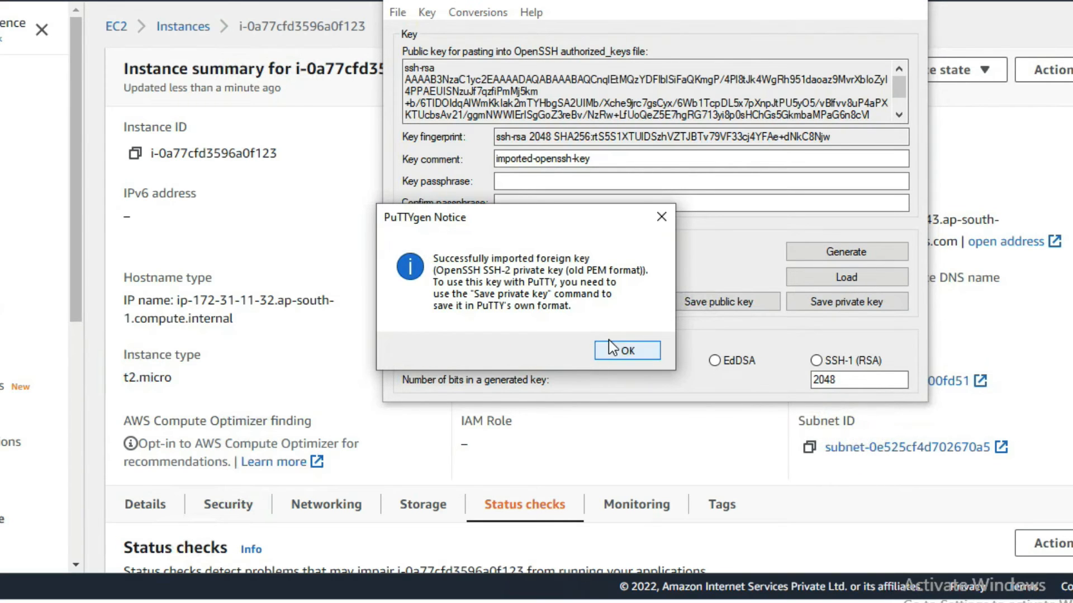
pyautogui.click(608, 347)
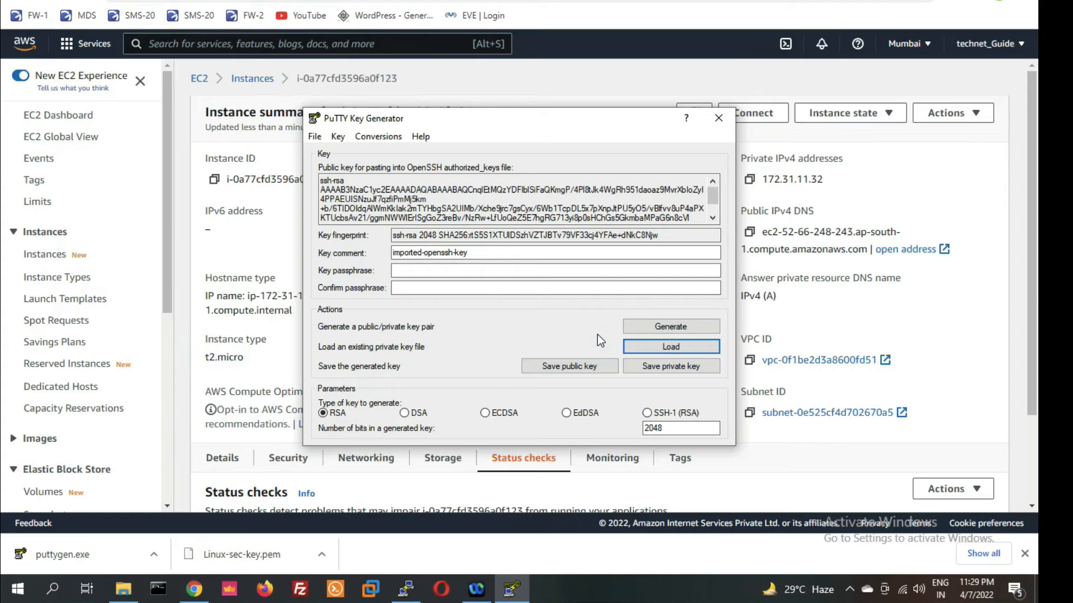
# Save the private key without a passphrase as Linux-vm-private-key in the Kali folder and close PuTTYgen
pyautogui.click(665, 369)
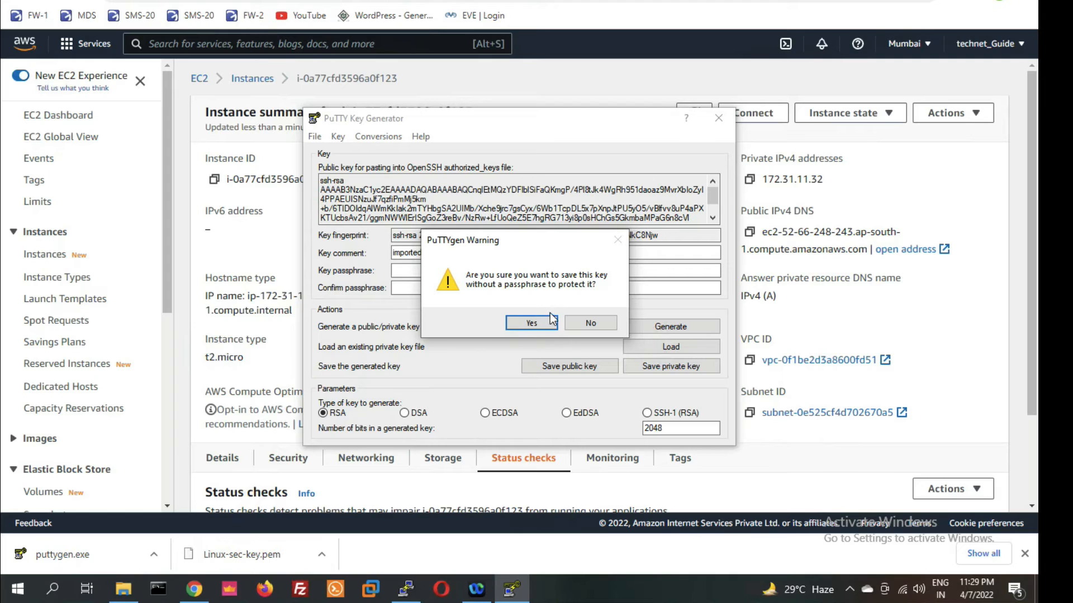
pyautogui.click(532, 323)
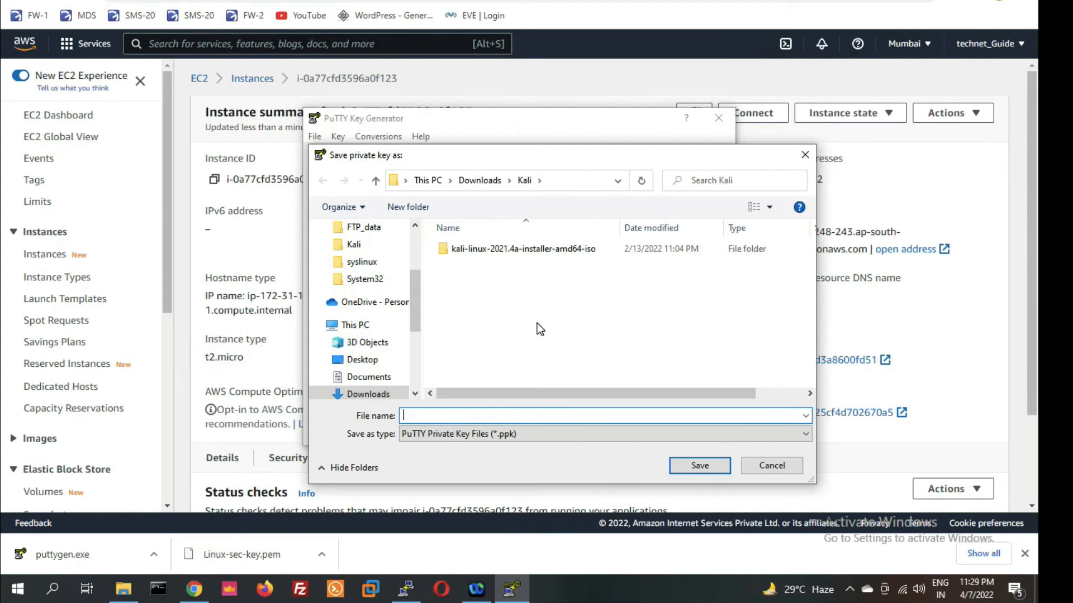
pyautogui.write('Lin')
pyautogui.write('uxp')
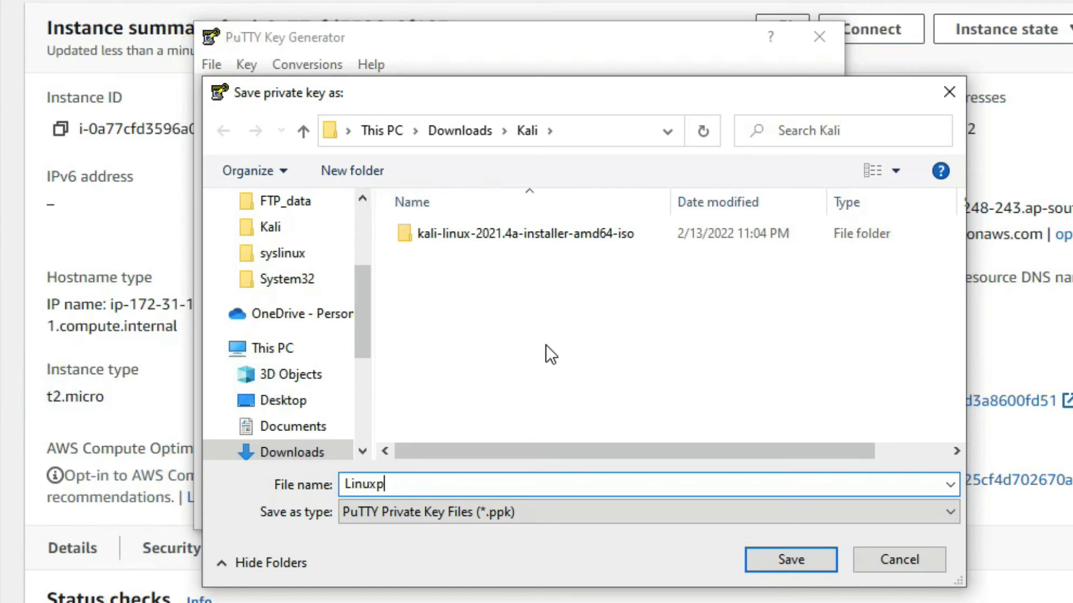
pyautogui.press('BackSpace')
pyautogui.write('-vm')
pyautogui.write('-pri')
pyautogui.write('vatr')
pyautogui.press('BackSpace')
pyautogui.write('e')
pyautogui.press('BackSpace')
pyautogui.write('e-key')
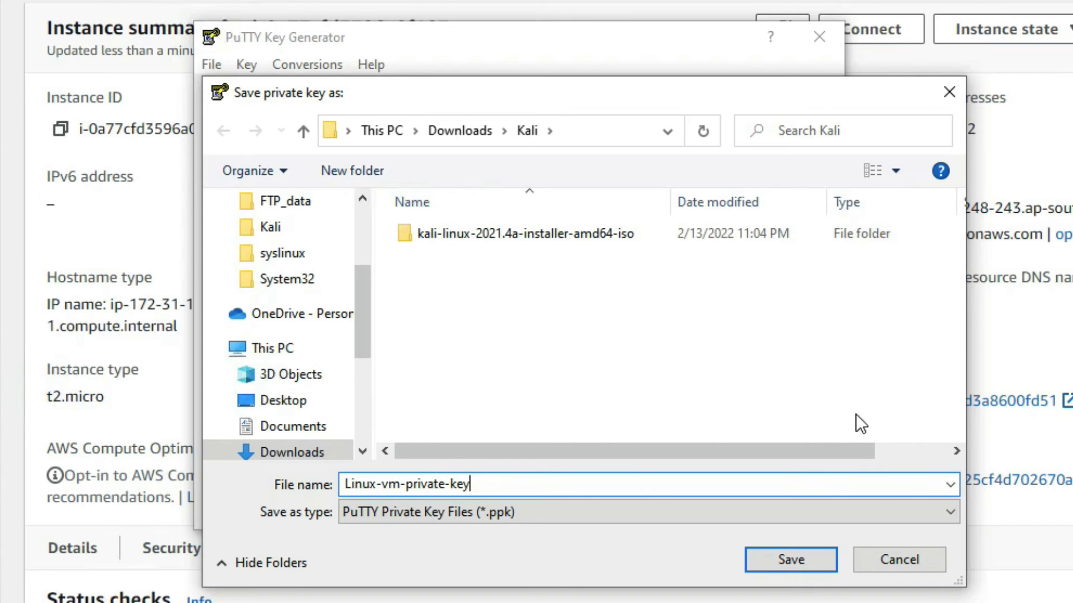
pyautogui.click(803, 548)
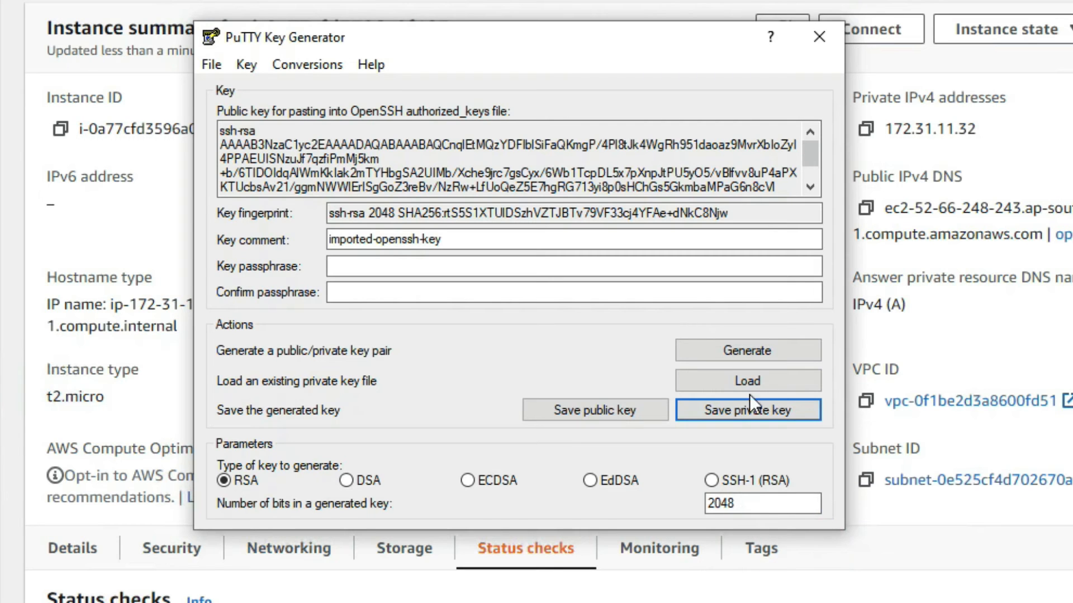
pyautogui.click(817, 37)
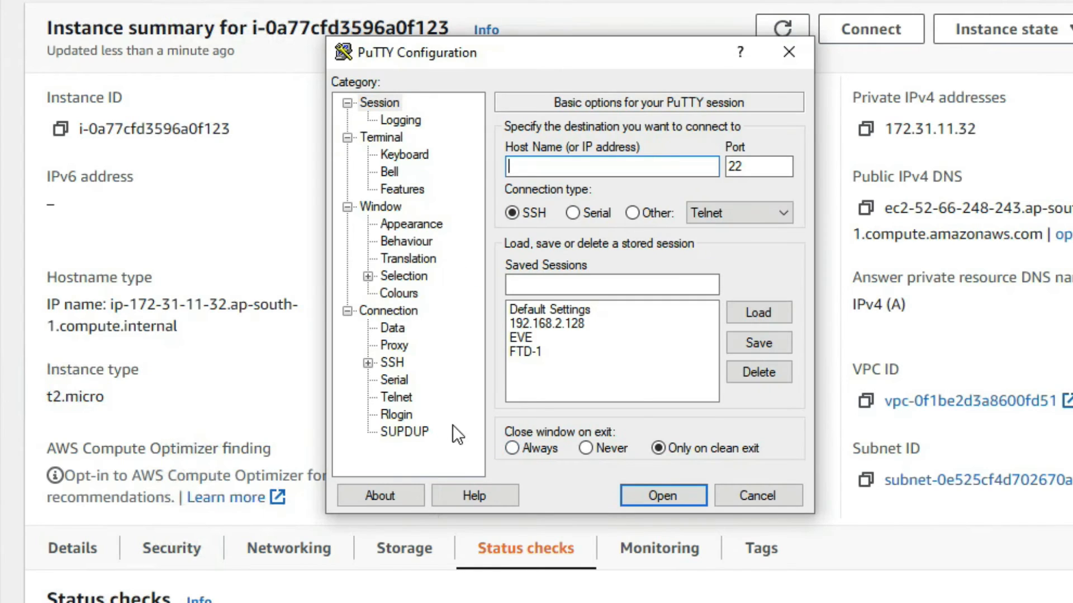
# In PuTTY's SSH authentication options, choose Linux-vm-private-key from the Kali folder as the private key file
pyautogui.click(383, 364)
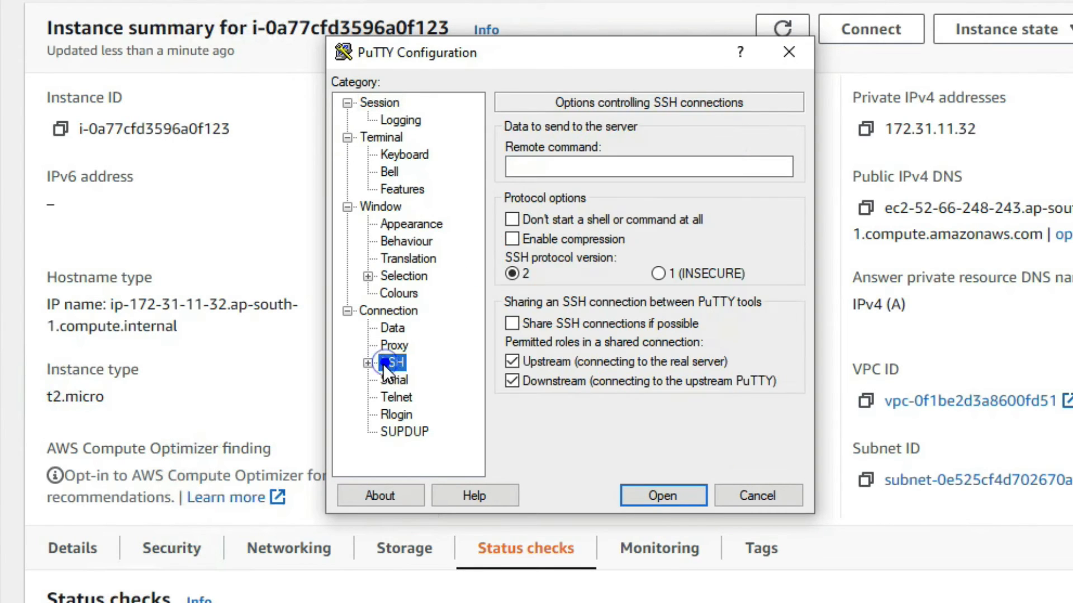
pyautogui.click(367, 364)
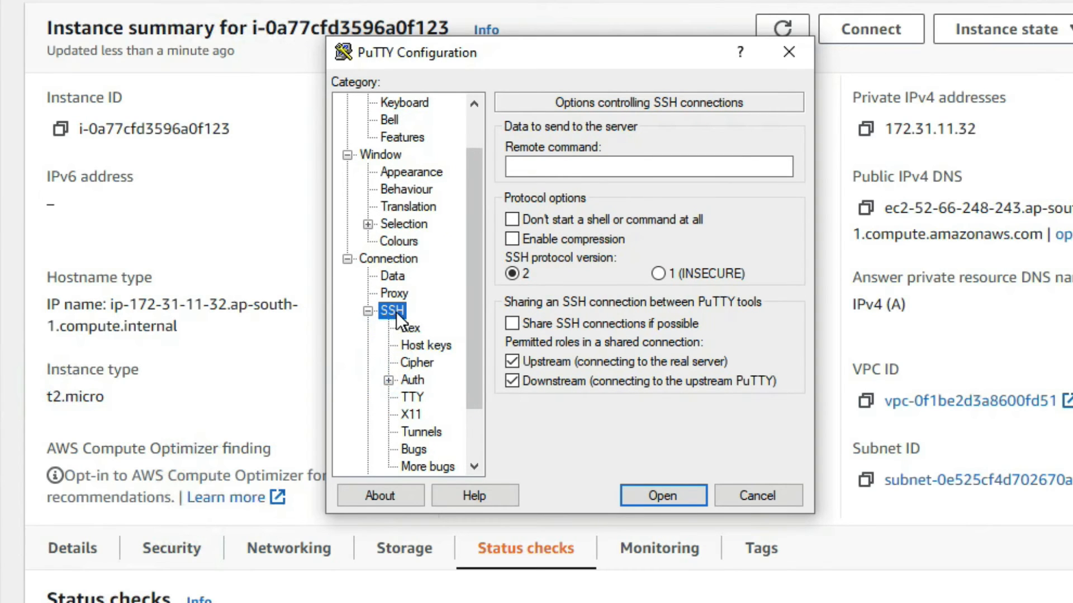
pyautogui.click(412, 380)
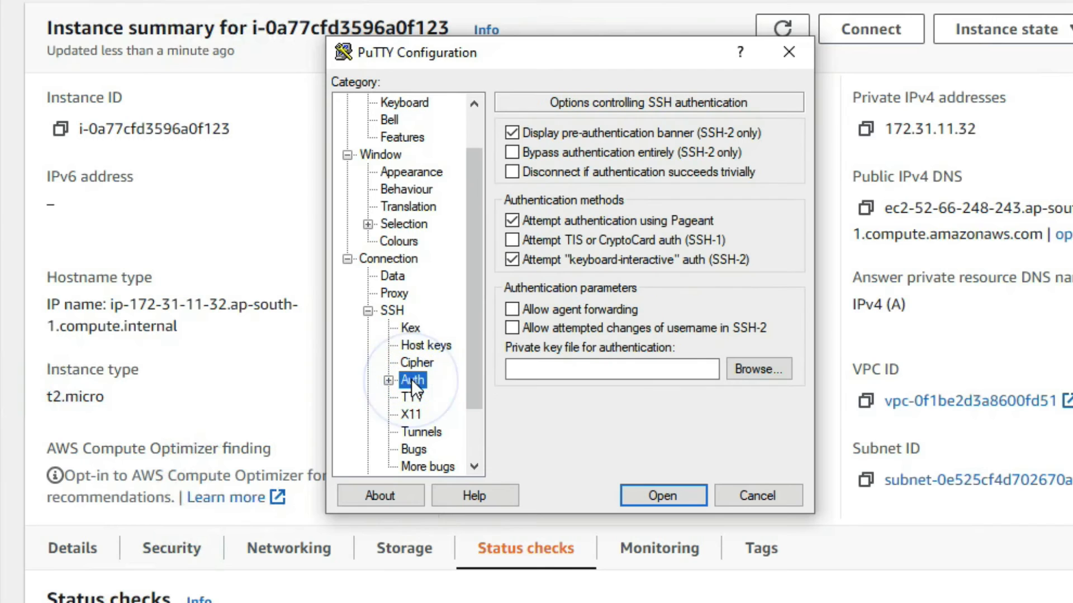
pyautogui.click(749, 369)
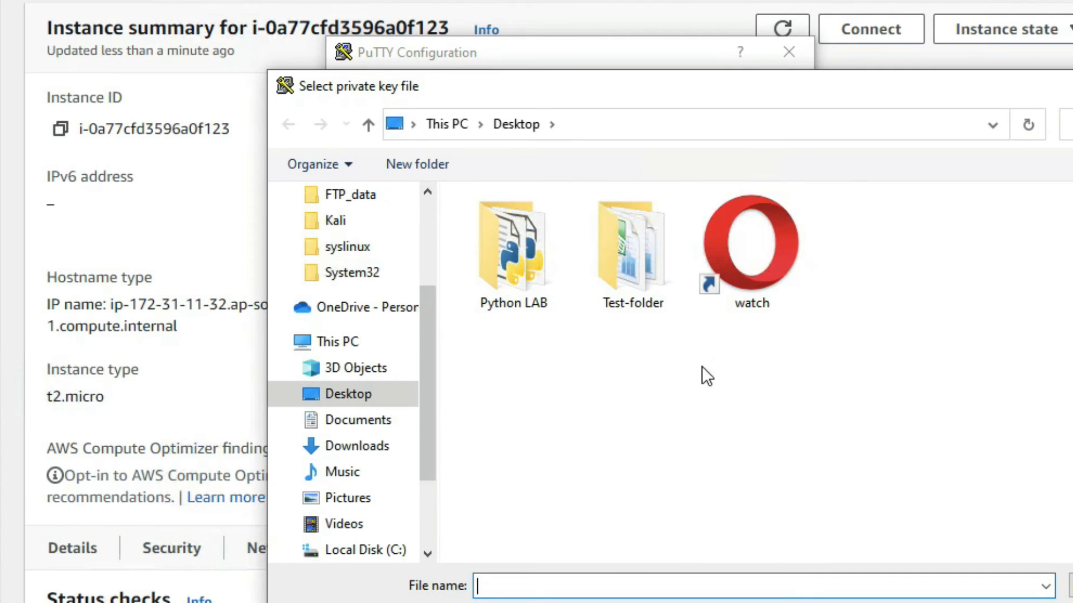
pyautogui.click(347, 223)
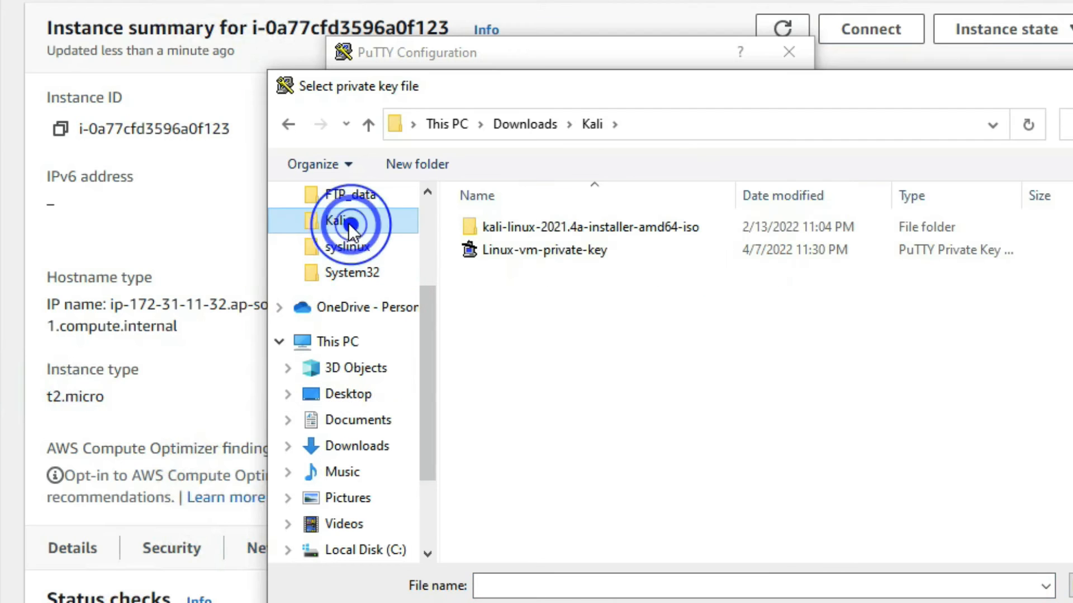
pyautogui.click(530, 253)
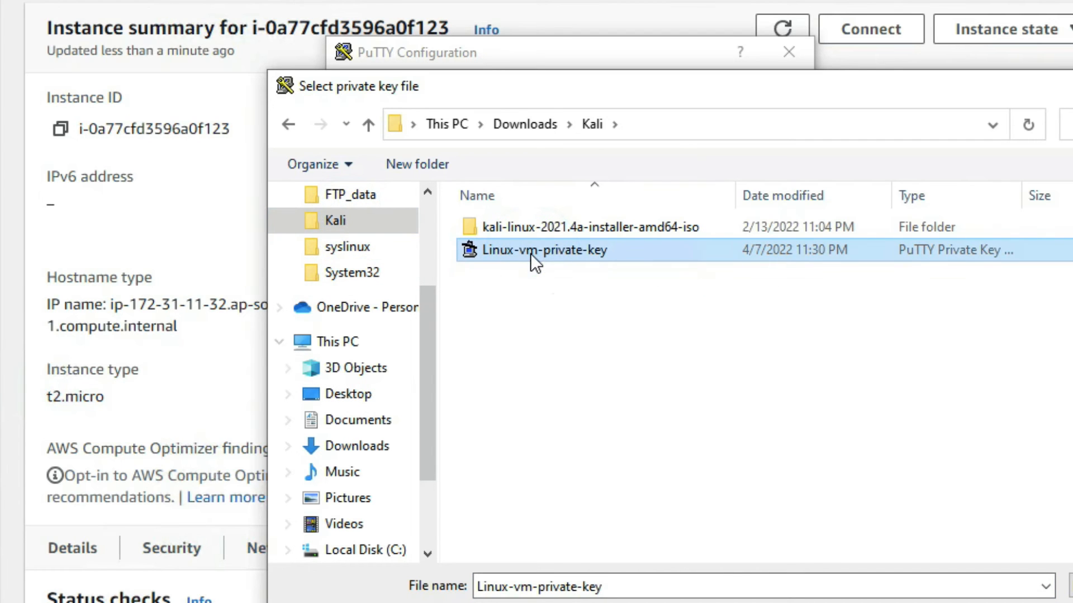
pyautogui.click(1068, 600)
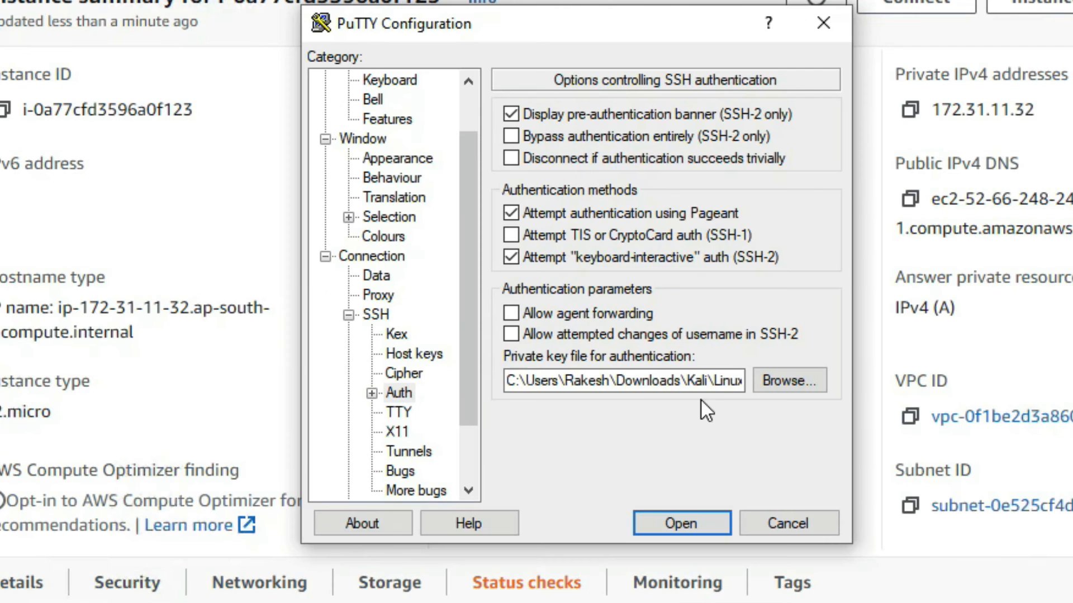
# Copy the instance's public IPv4 address 52.66.248.243 from the AWS console and enter it as the host name of the PuTTY session
pyautogui.scroll(1, 385, 255)
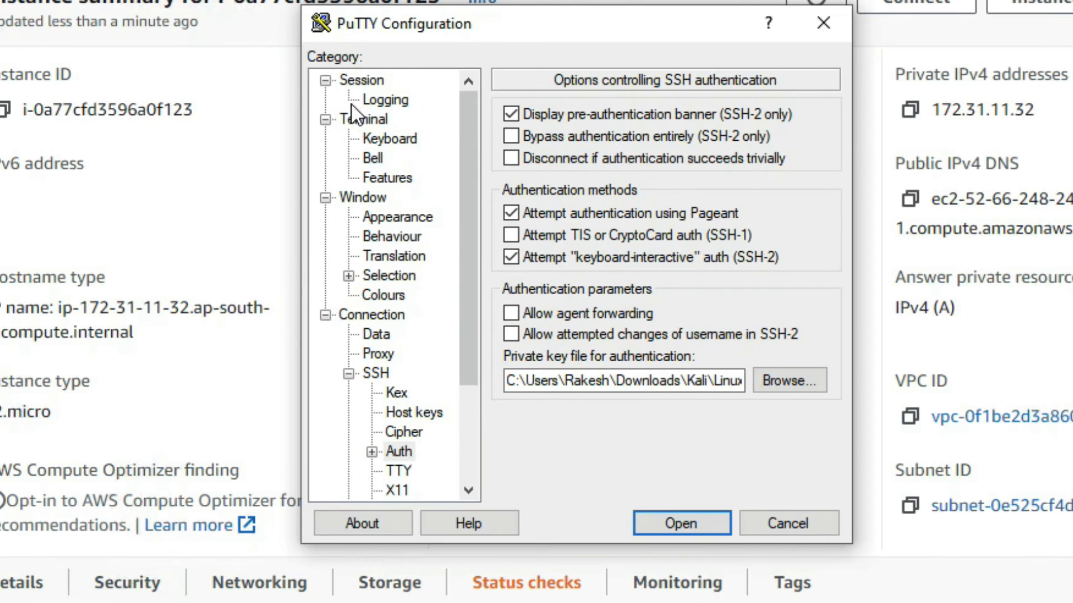
pyautogui.click(370, 101)
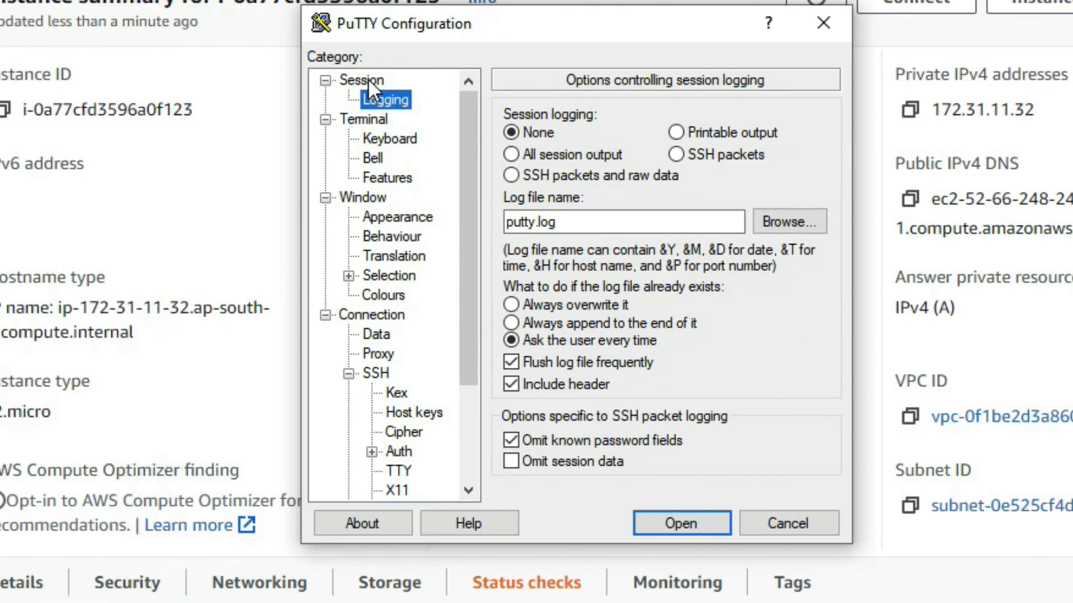
pyautogui.click(362, 80)
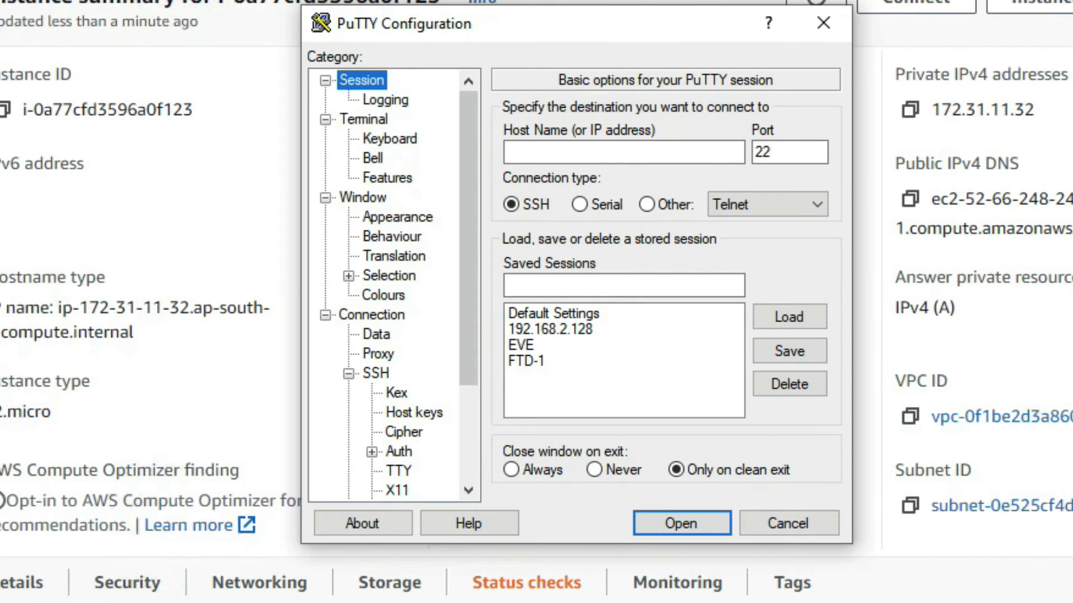
pyautogui.hotkey('alt', 'Tab')
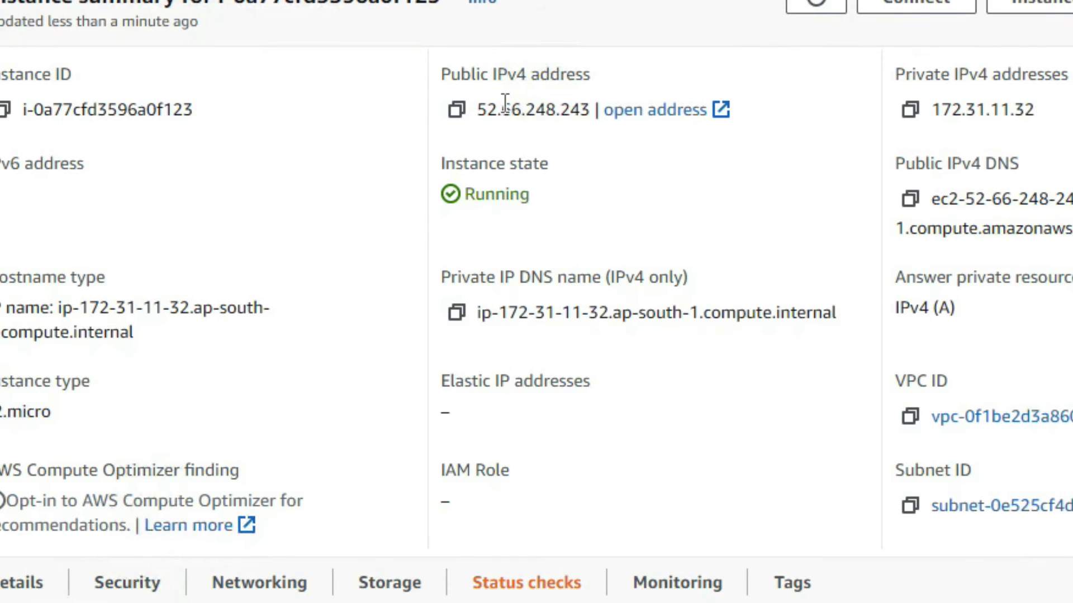
pyautogui.moveTo(478, 106); pyautogui.dragTo(588, 100)
pyautogui.hotkey('ctrl', 'c')
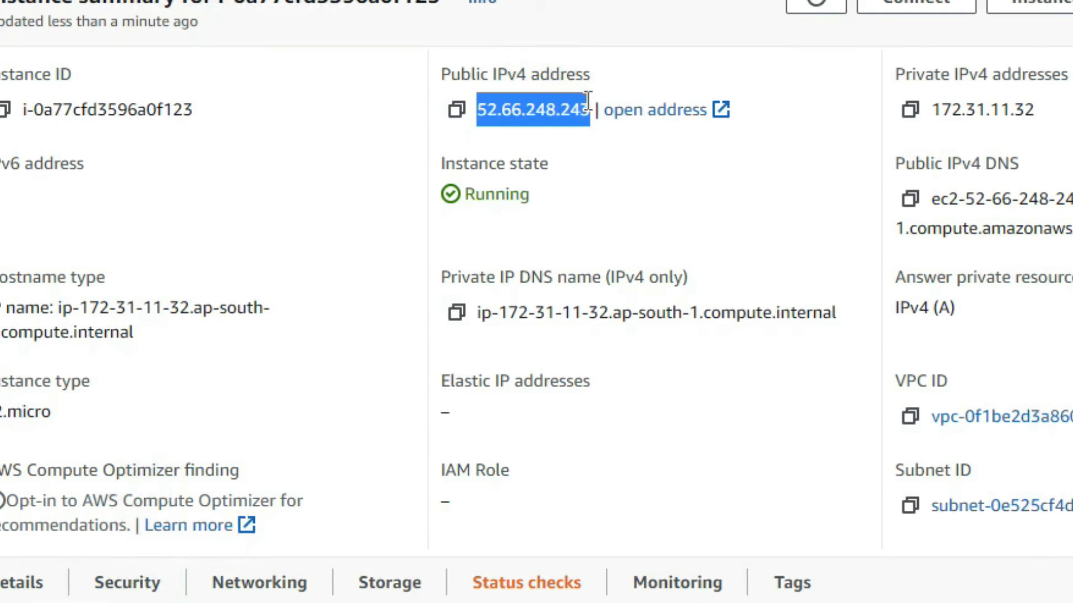
pyautogui.moveTo(326, 602)
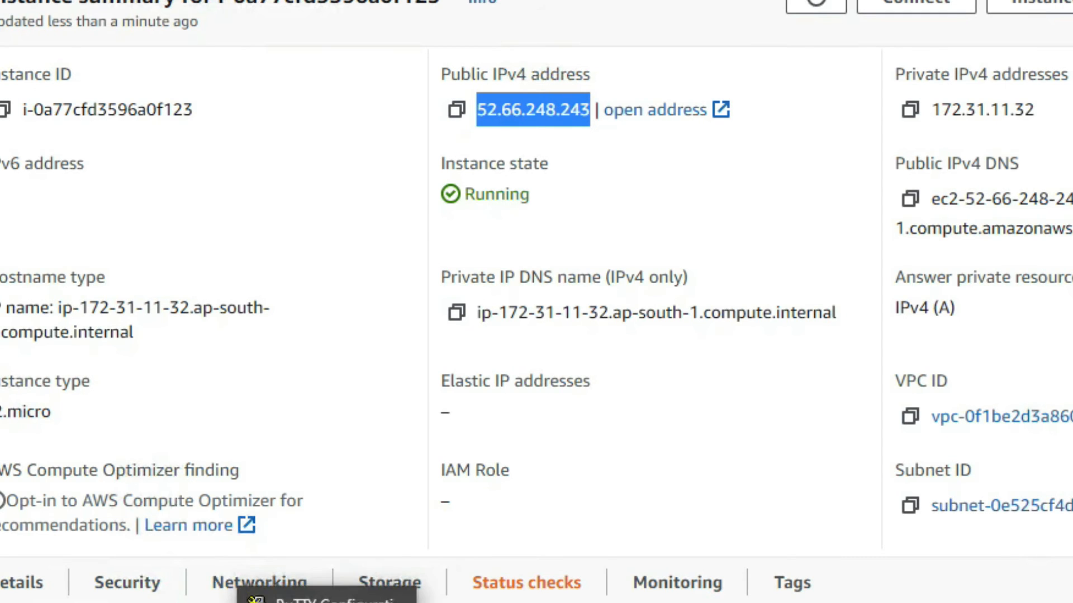
pyautogui.click(326, 600)
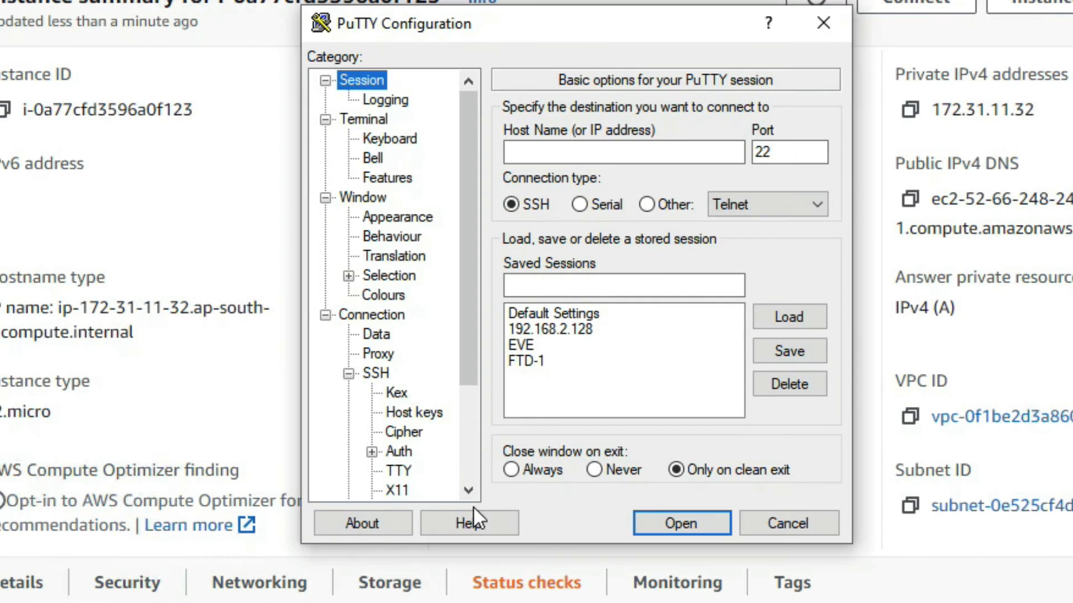
pyautogui.click(635, 153)
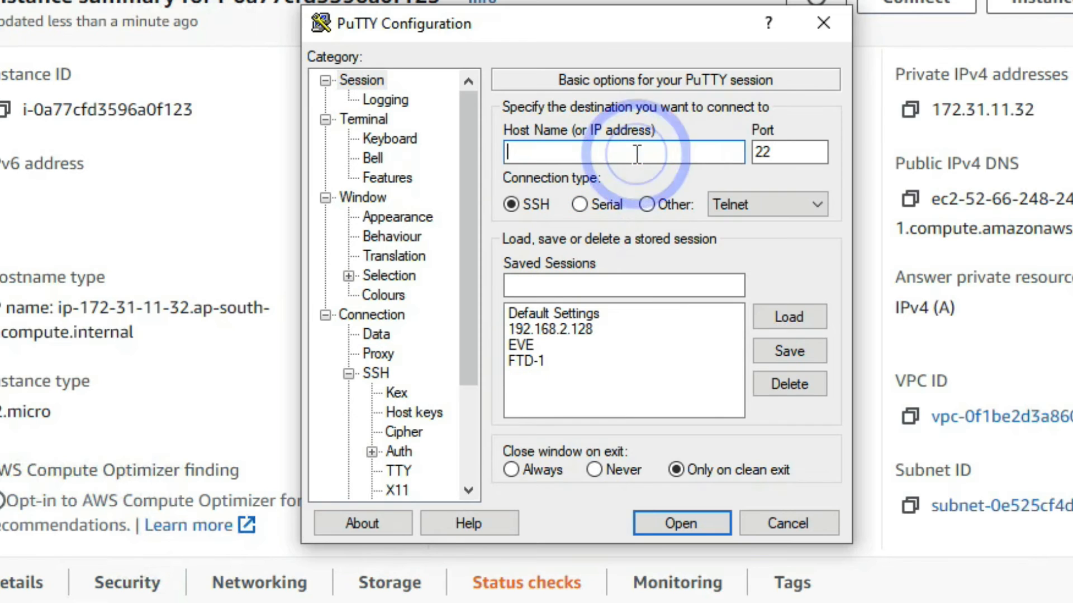
pyautogui.hotkey('ctrl', 'v')
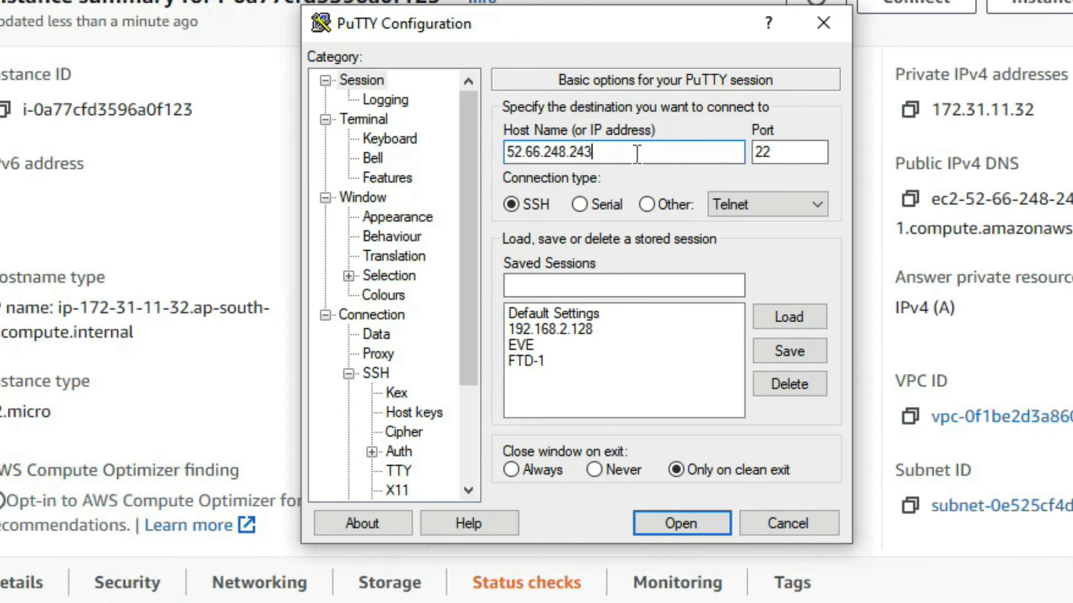
# Open the SSH connection, accept the server's host key and move the PuTTY terminal aside to uncover the AWS console
pyautogui.click(653, 515)
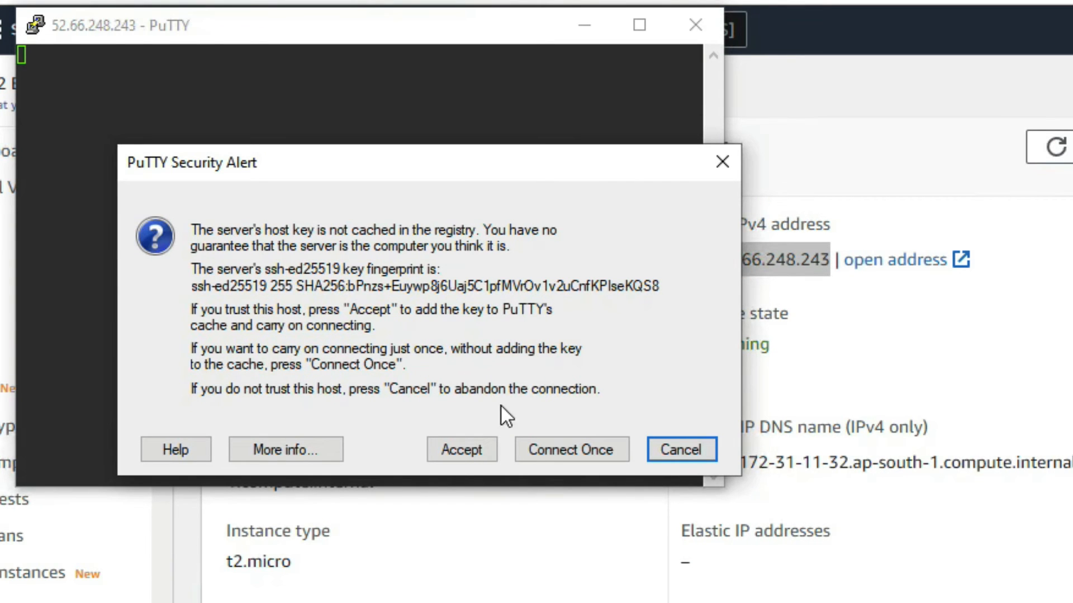
pyautogui.click(474, 450)
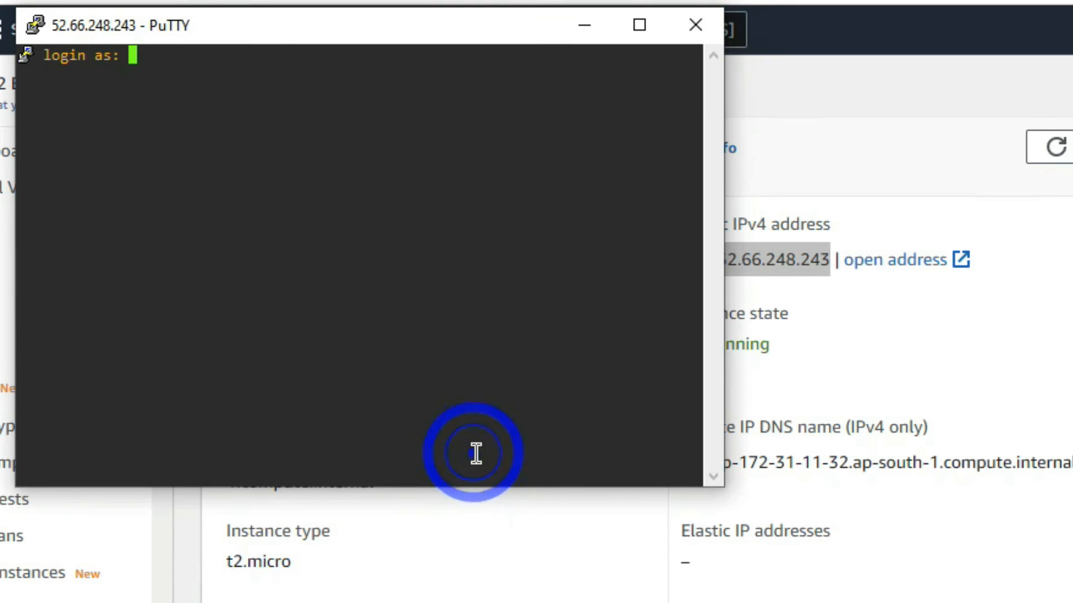
pyautogui.moveTo(297, 32); pyautogui.dragTo(991, 198)
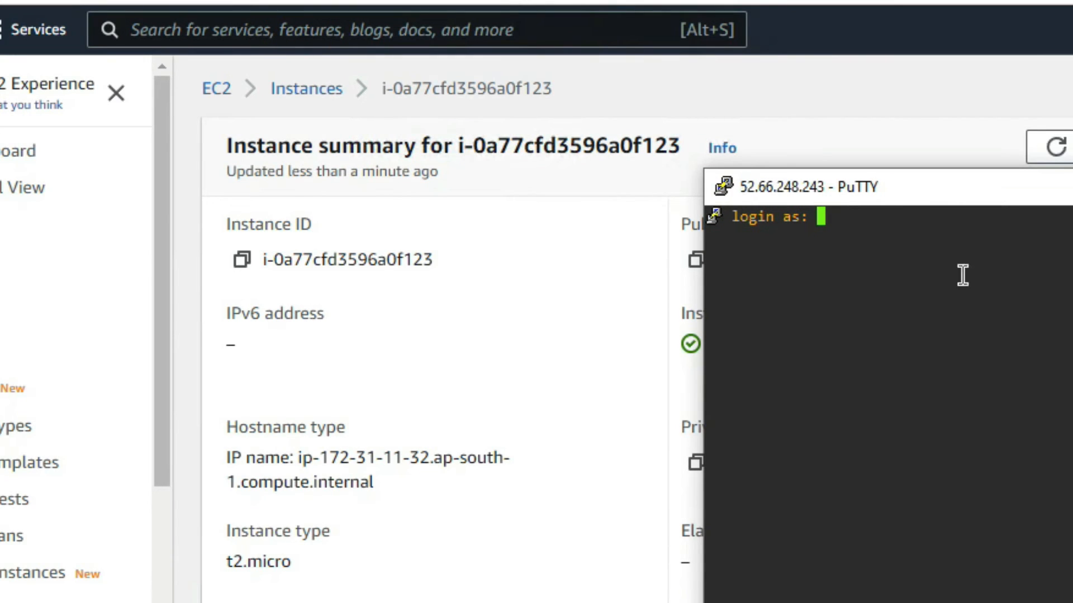
pyautogui.moveTo(702, 602); pyautogui.dragTo(566, 602)
# In the AWS console, open the running instance's connection options and look up its default user name under EC2 Instance Connect
pyautogui.click(745, 490)
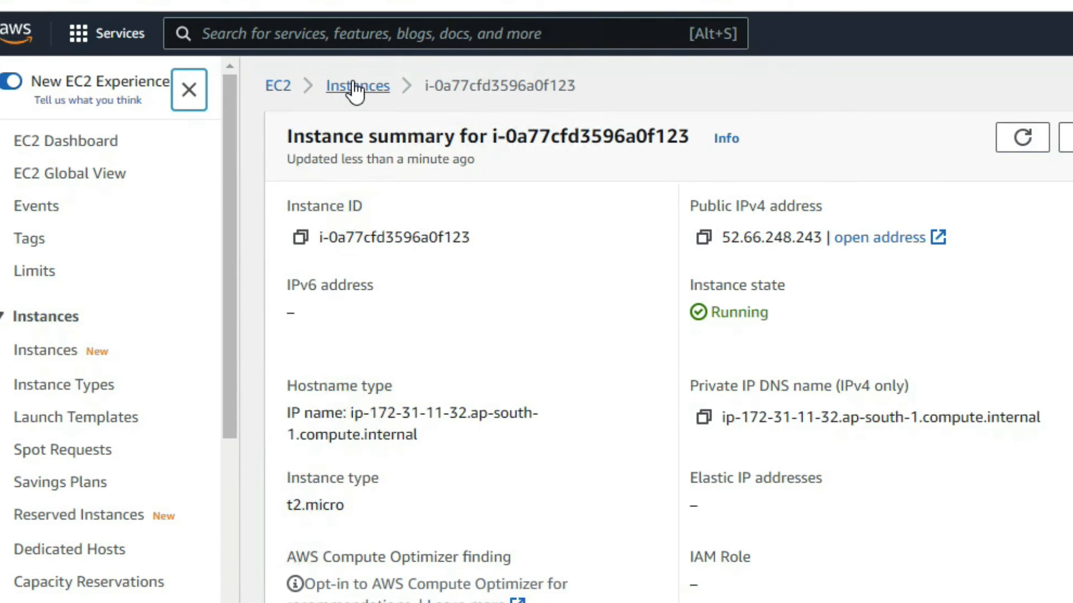
pyautogui.click(363, 89)
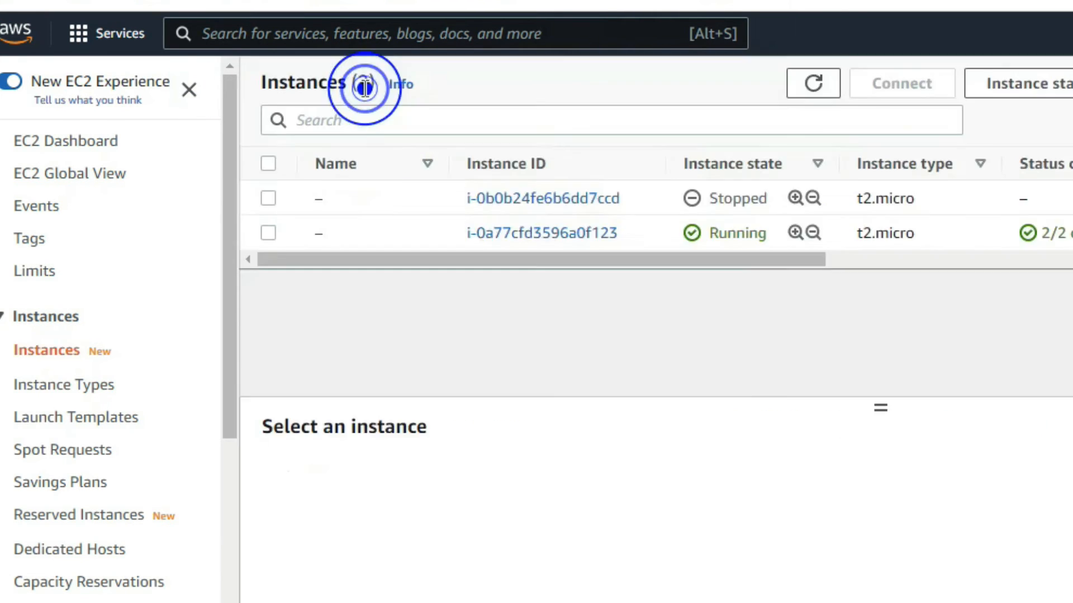
pyautogui.click(268, 234)
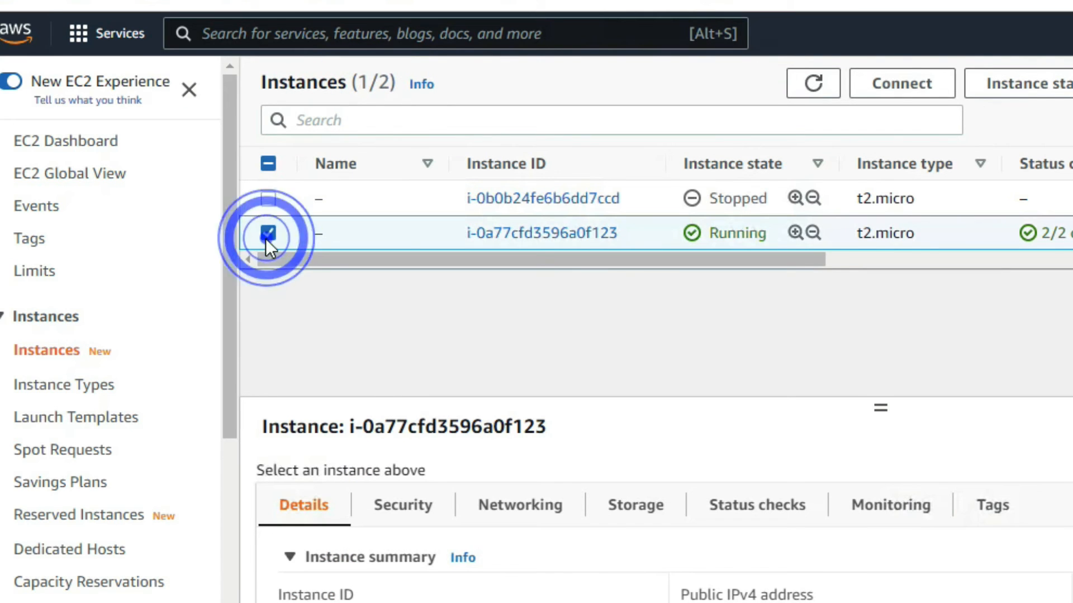
pyautogui.click(889, 86)
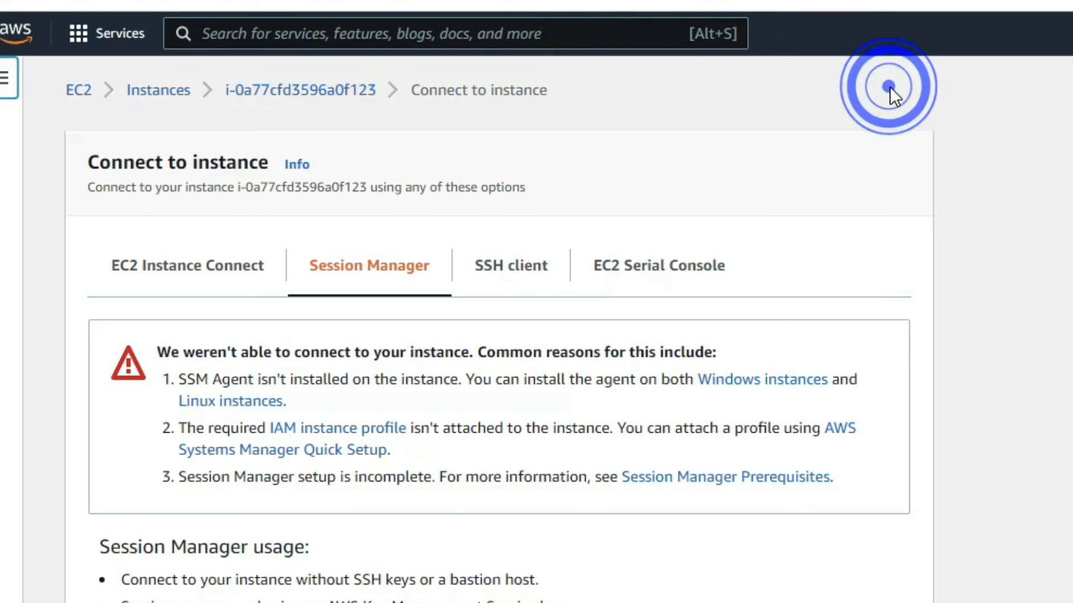
pyautogui.click(224, 269)
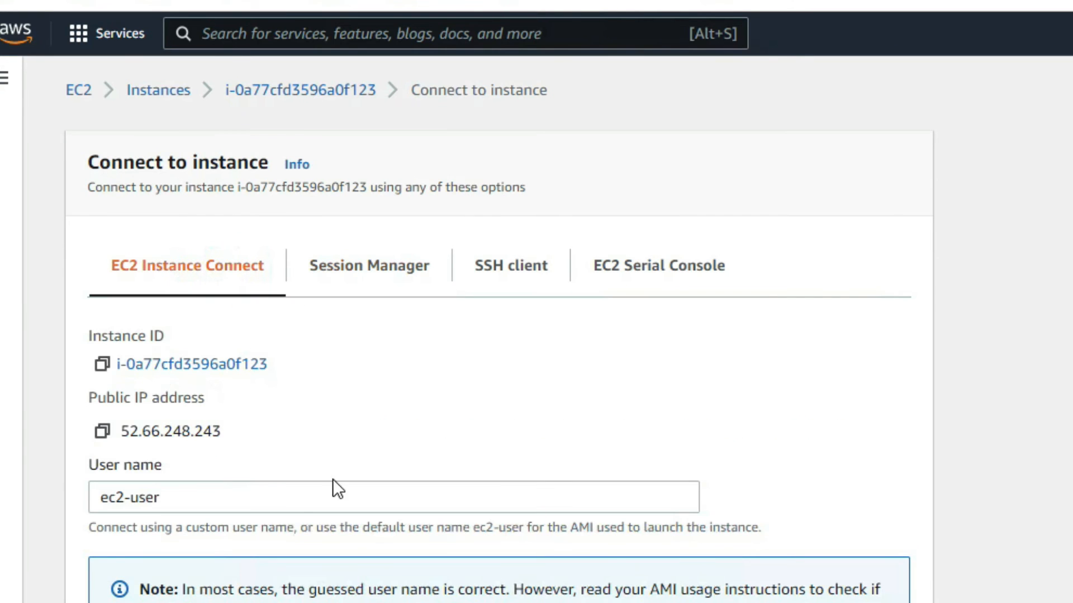
pyautogui.click(176, 497)
pyautogui.hotkey('ctrl', 'a')
pyautogui.press('BackSpace')
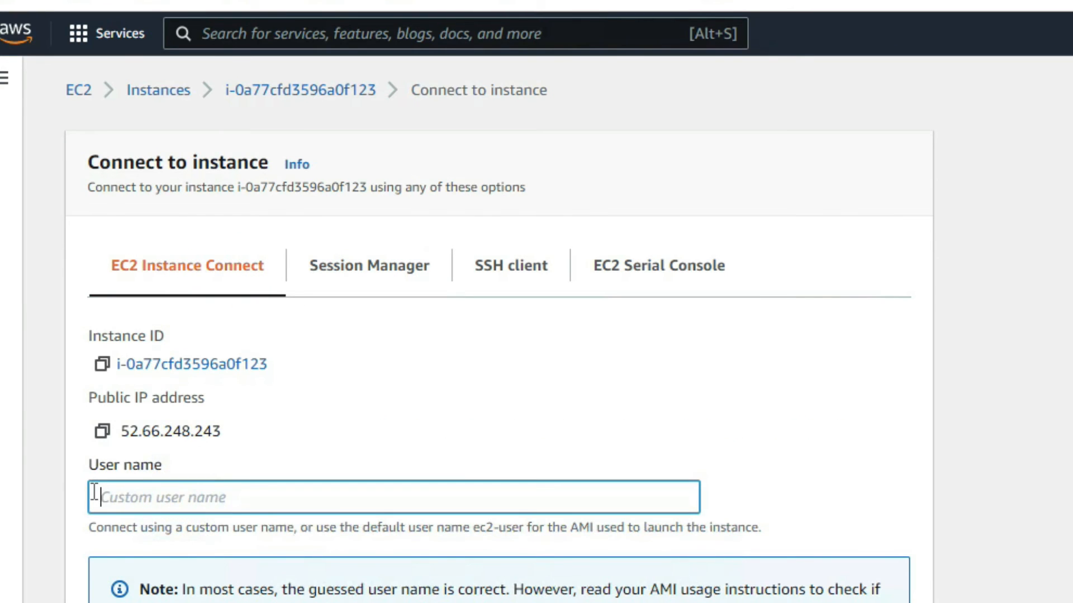
pyautogui.click(387, 425)
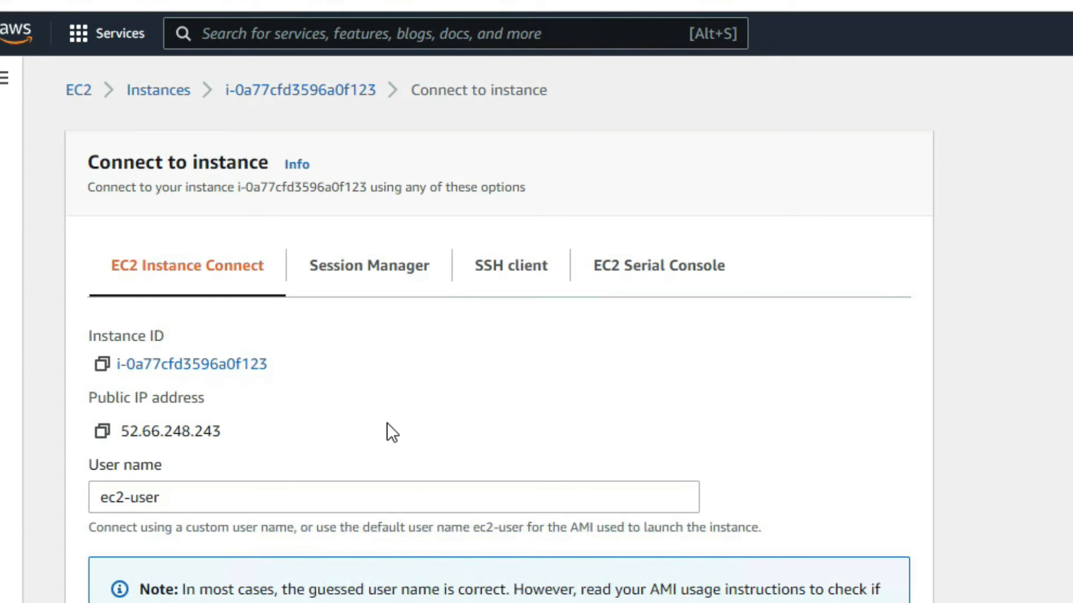
# Switch to the PuTTY terminal and log in to the instance as ec2-user
pyautogui.click(621, 602)
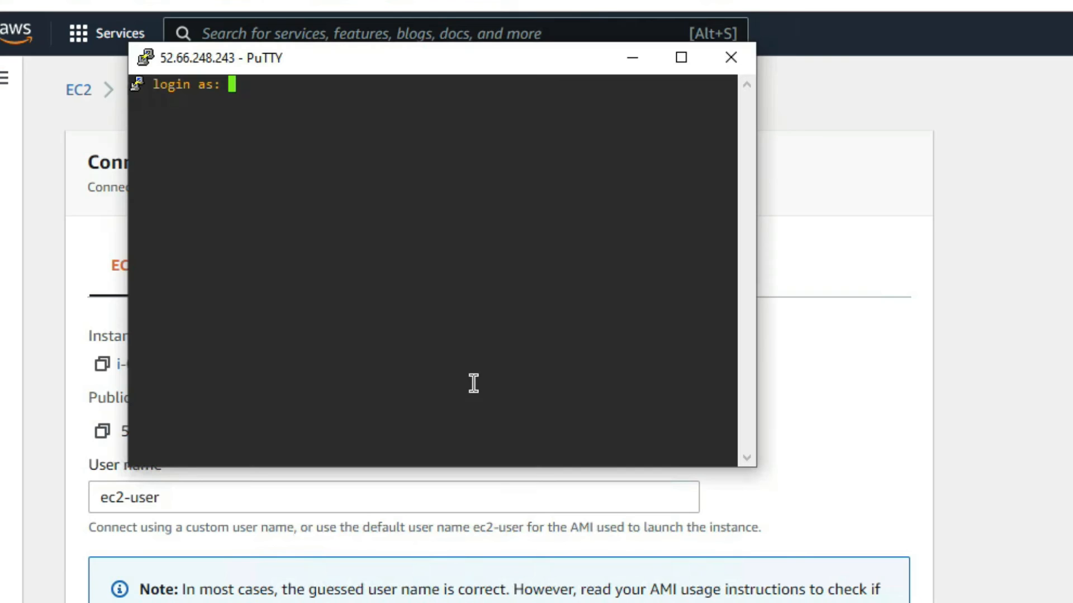
pyautogui.write('ec2-user')
pyautogui.press('Return')
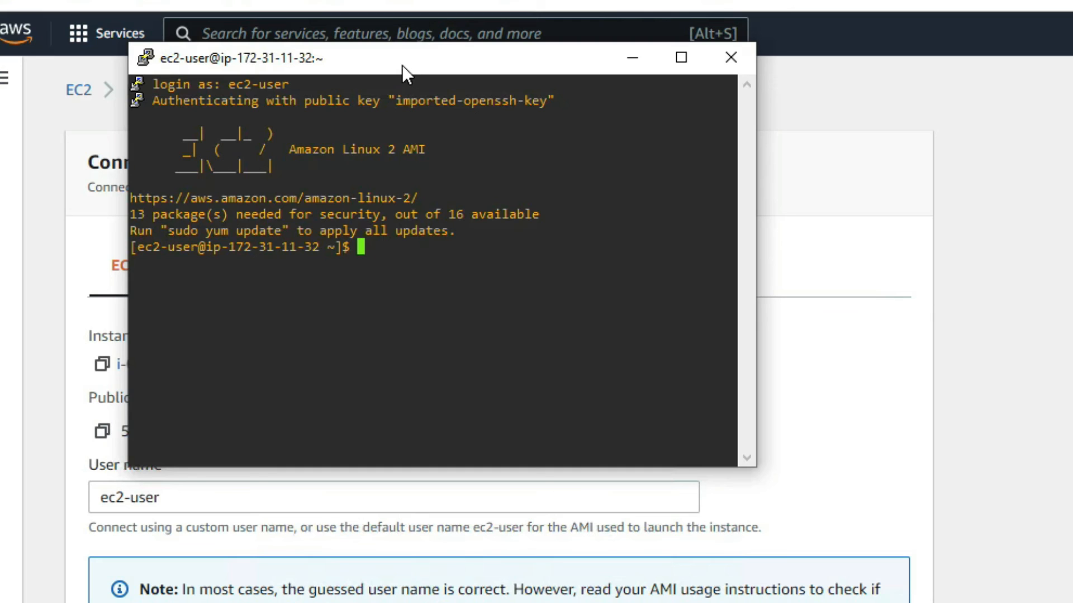
# Move the PuTTY terminal aside and set its font size to 12 in the session's appearance settings
pyautogui.moveTo(401, 65); pyautogui.dragTo(954, 119)
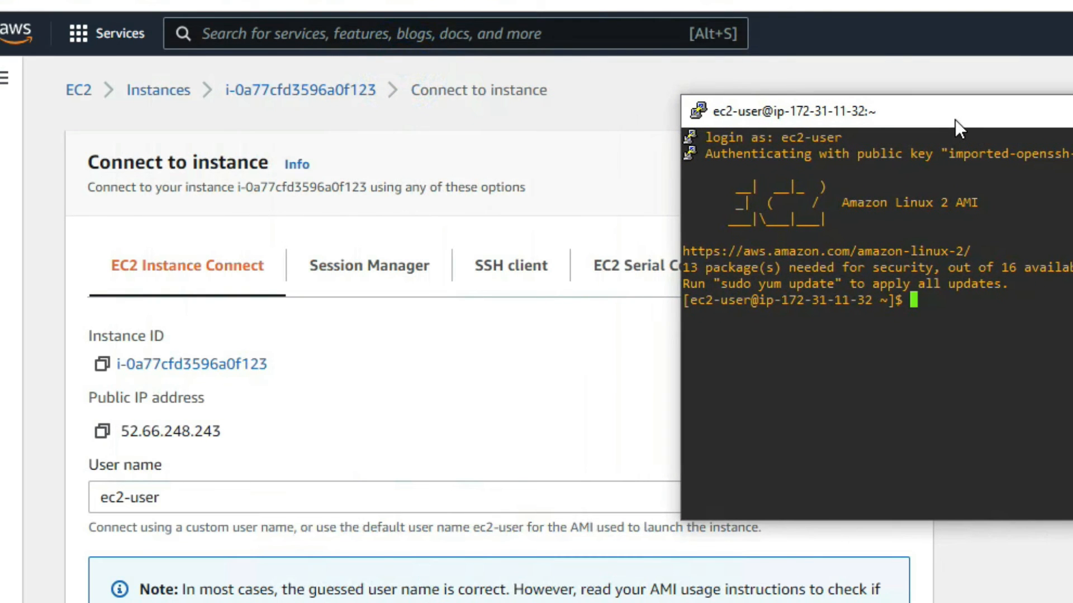
pyautogui.click(692, 113)
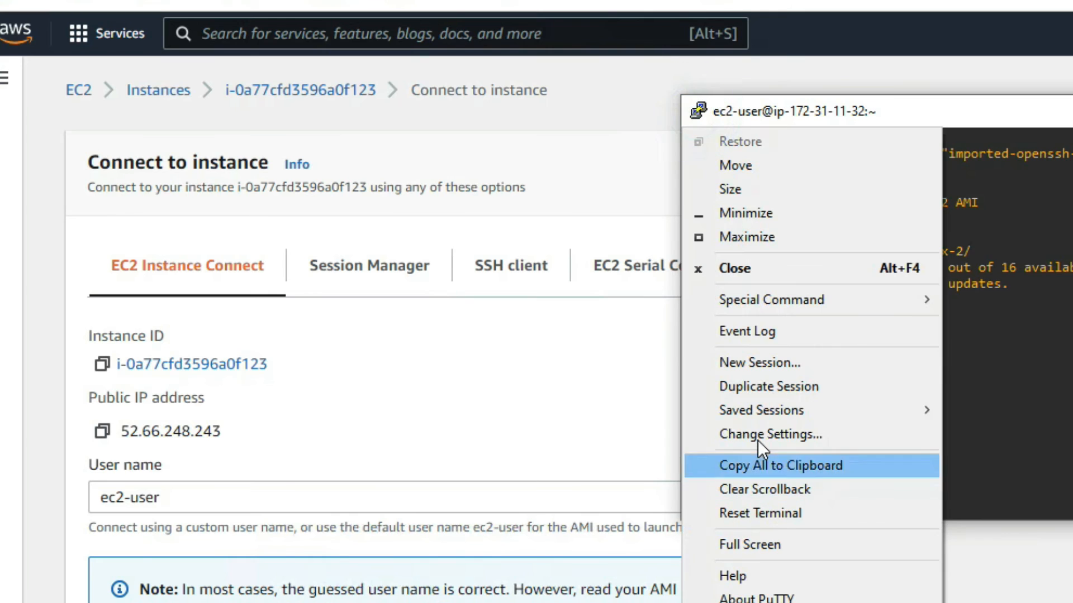
pyautogui.click(758, 440)
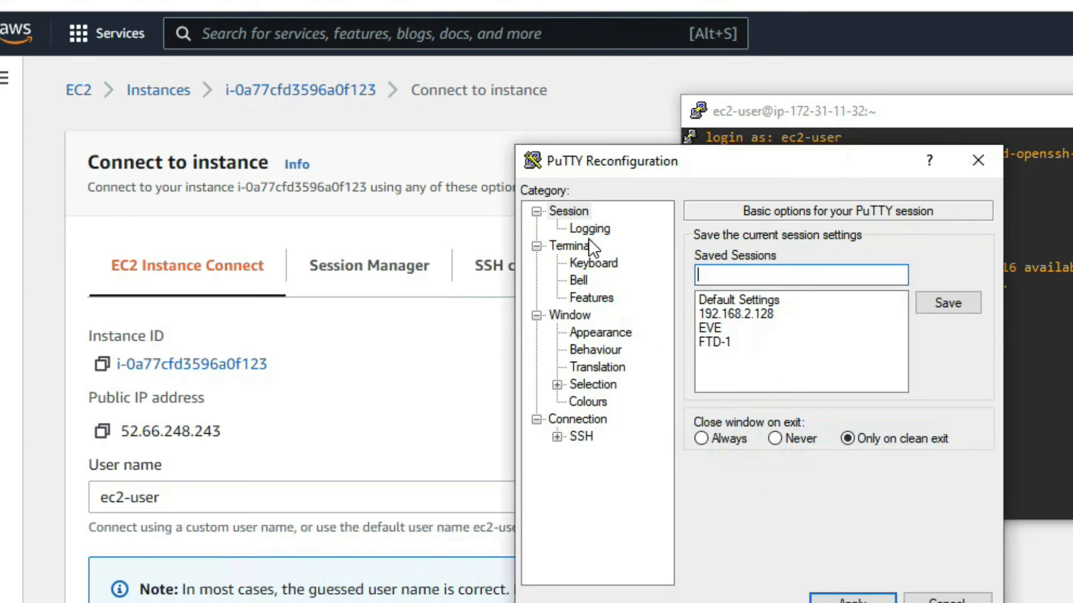
pyautogui.click(616, 326)
pyautogui.click(940, 366)
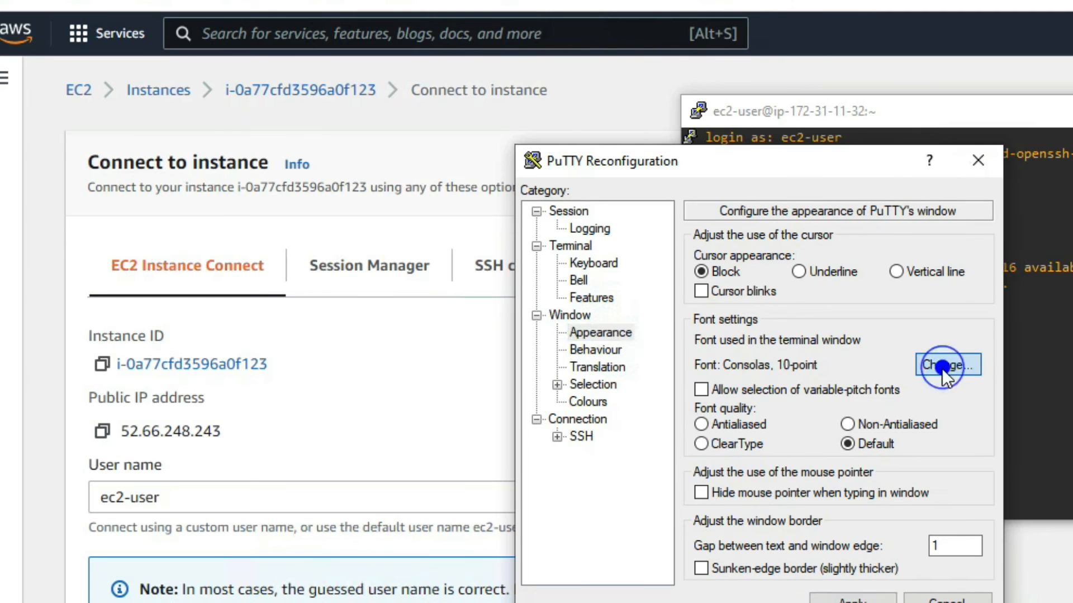
pyautogui.click(936, 419)
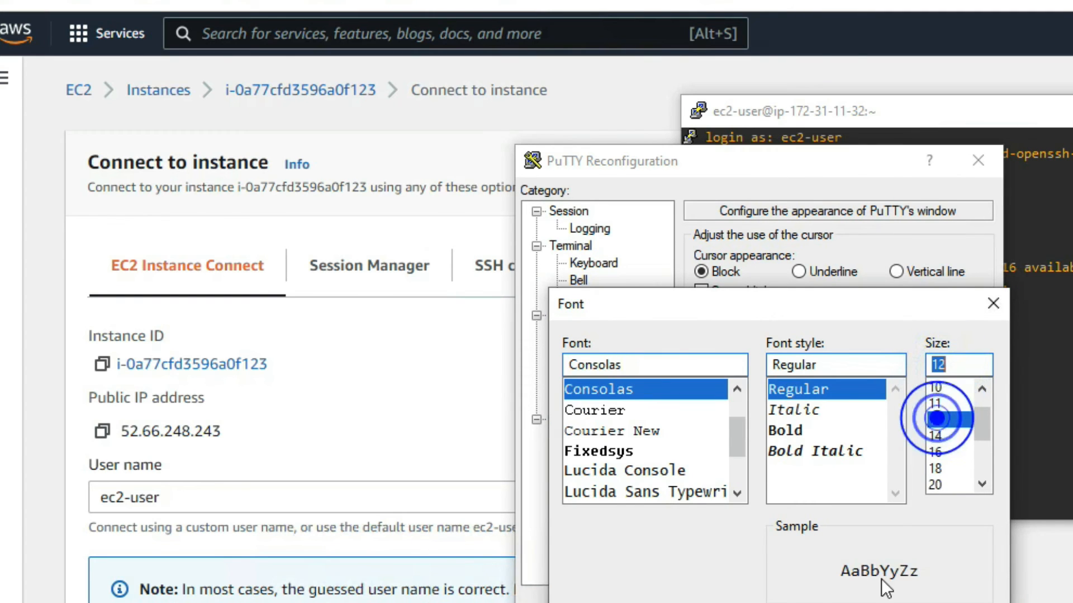
pyautogui.press('Return')
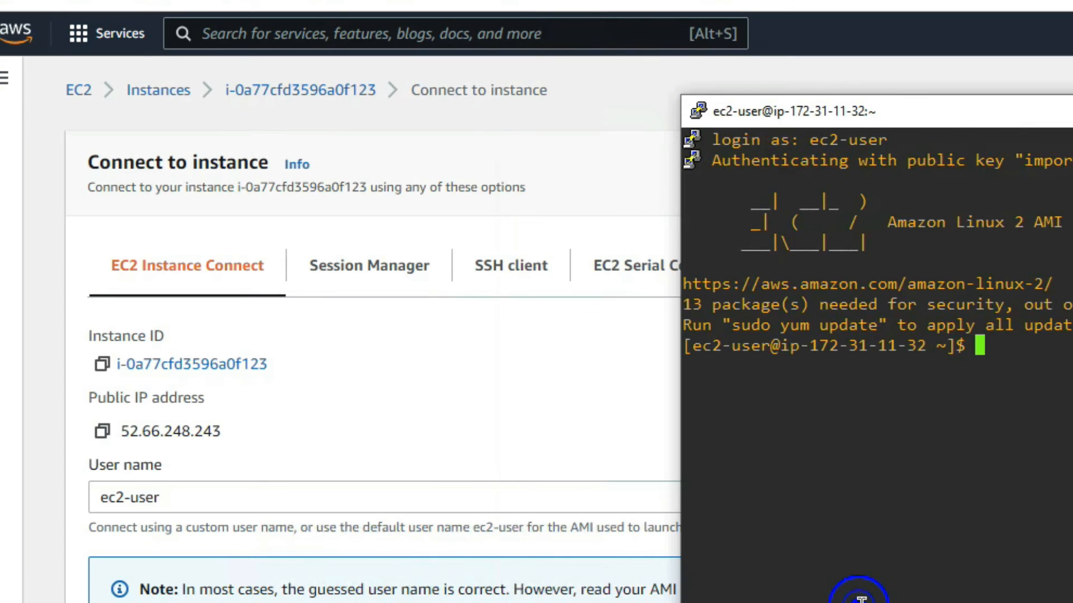
pyautogui.click(855, 599)
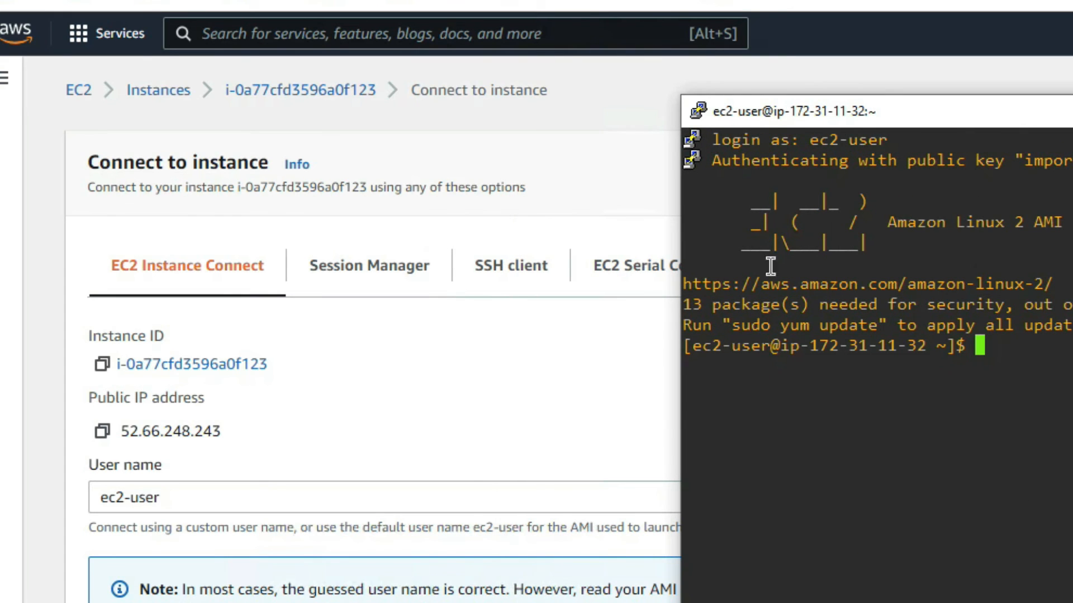
# Move the terminal window fully into view and switch to the root user with sudo su
pyautogui.click(907, 112)
pyautogui.moveTo(906, 113); pyautogui.dragTo(632, 93)
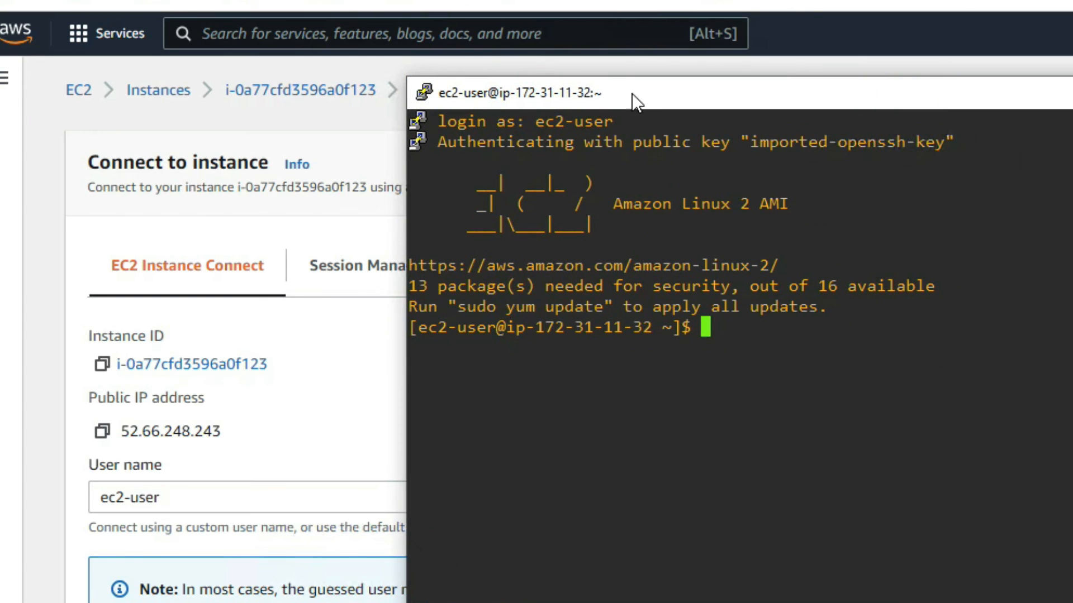
pyautogui.write('sudo ')
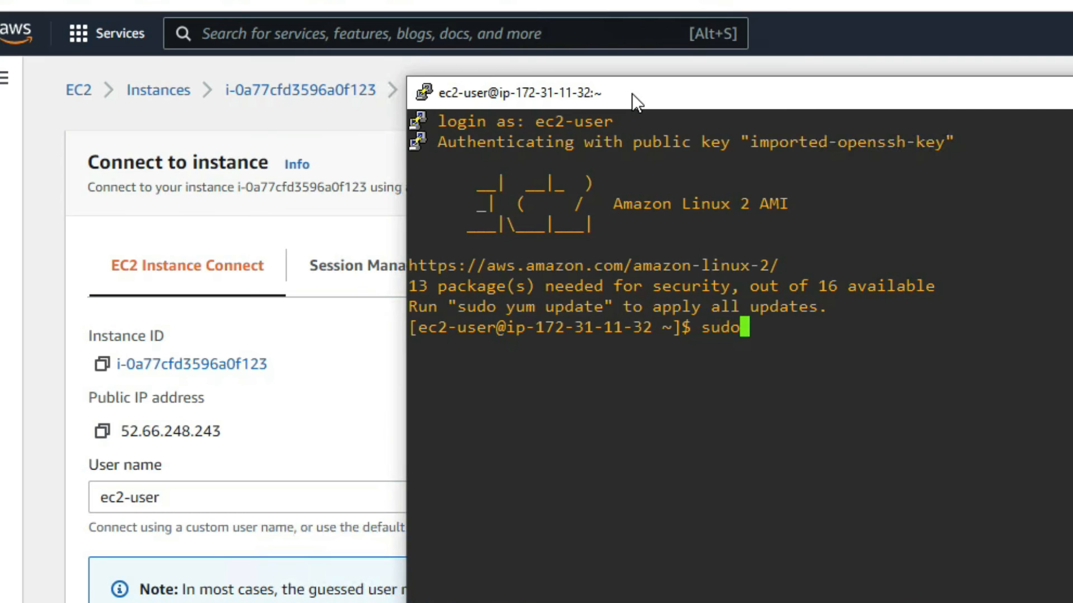
pyautogui.write('su')
pyautogui.press('Return')
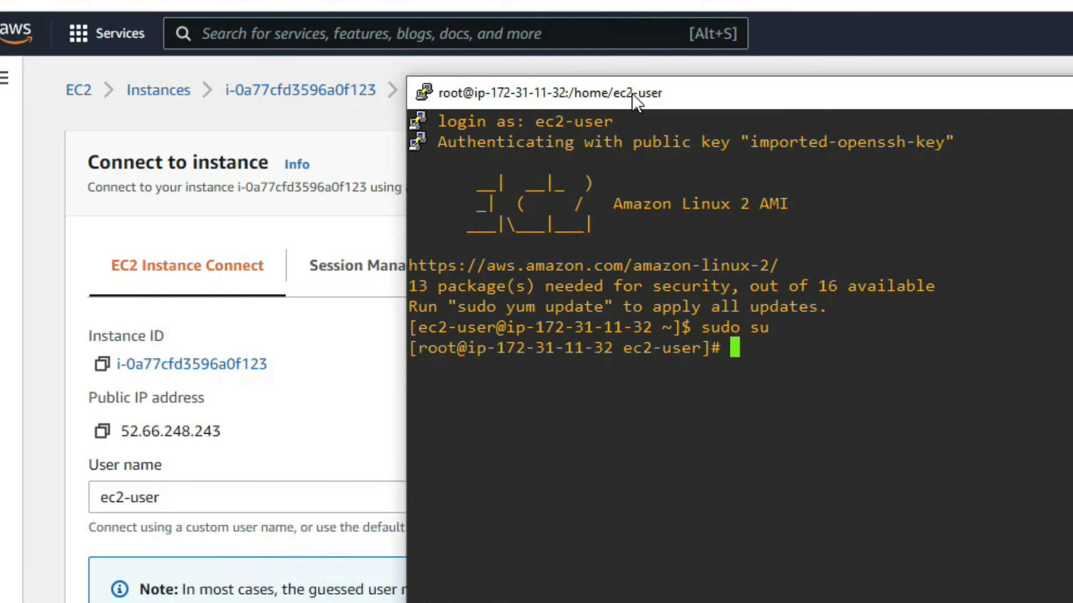
pyautogui.press('Return')
pyautogui.press('Return')
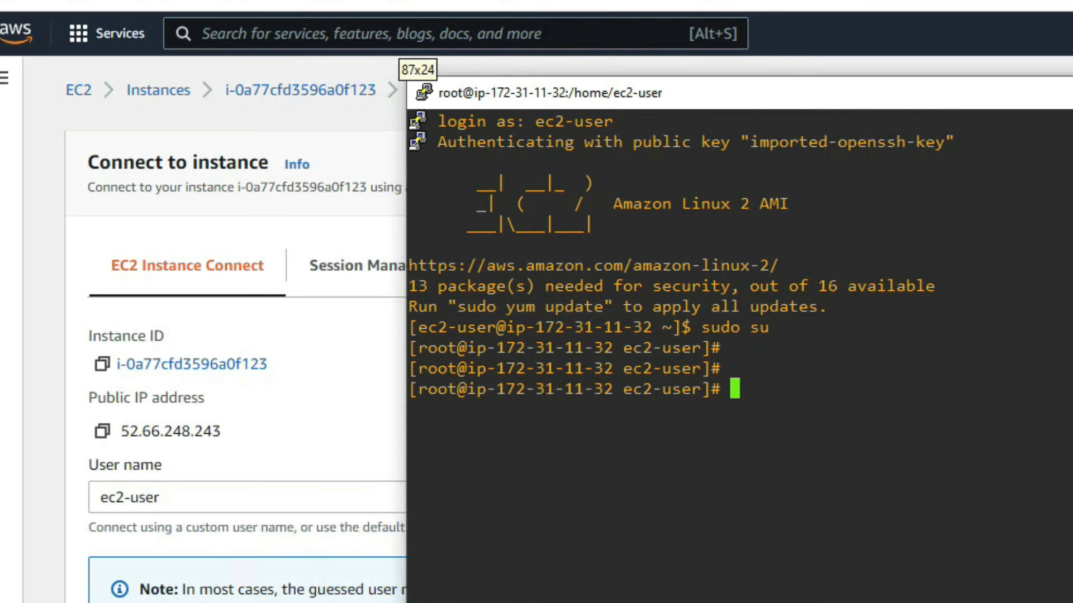
# Install the Apache web server with the command yum install httpd -y and enlarge the terminal window
pyautogui.click(909, 474)
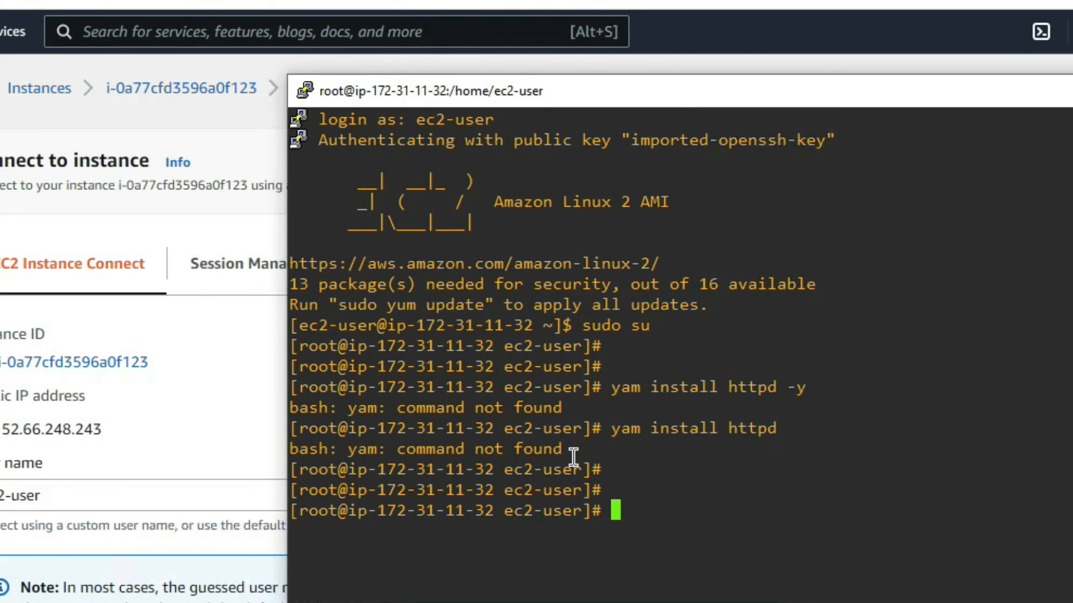
pyautogui.write('yum inst')
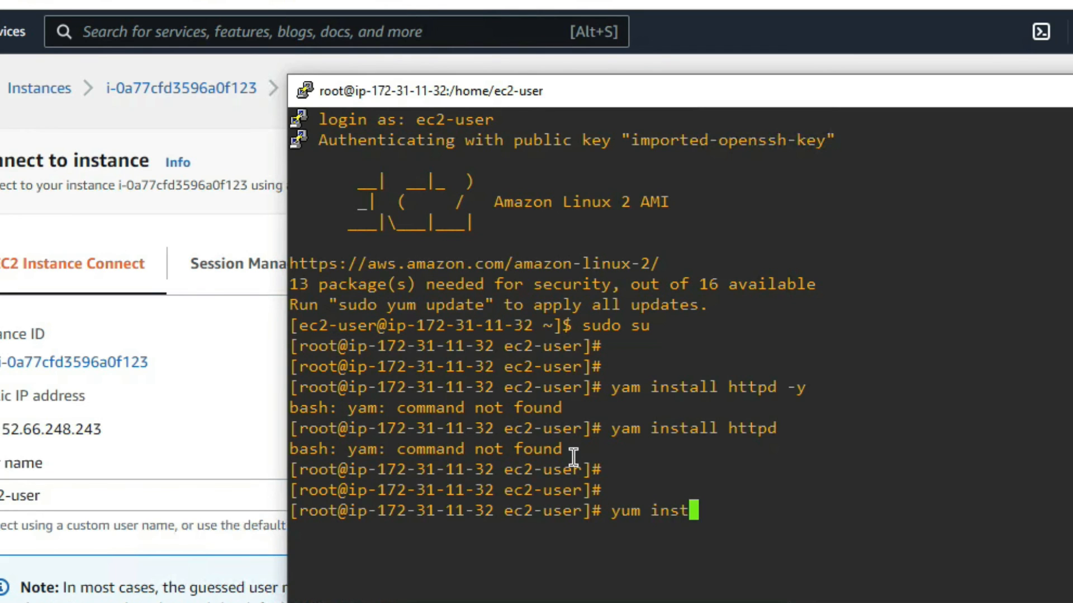
pyautogui.write('all https')
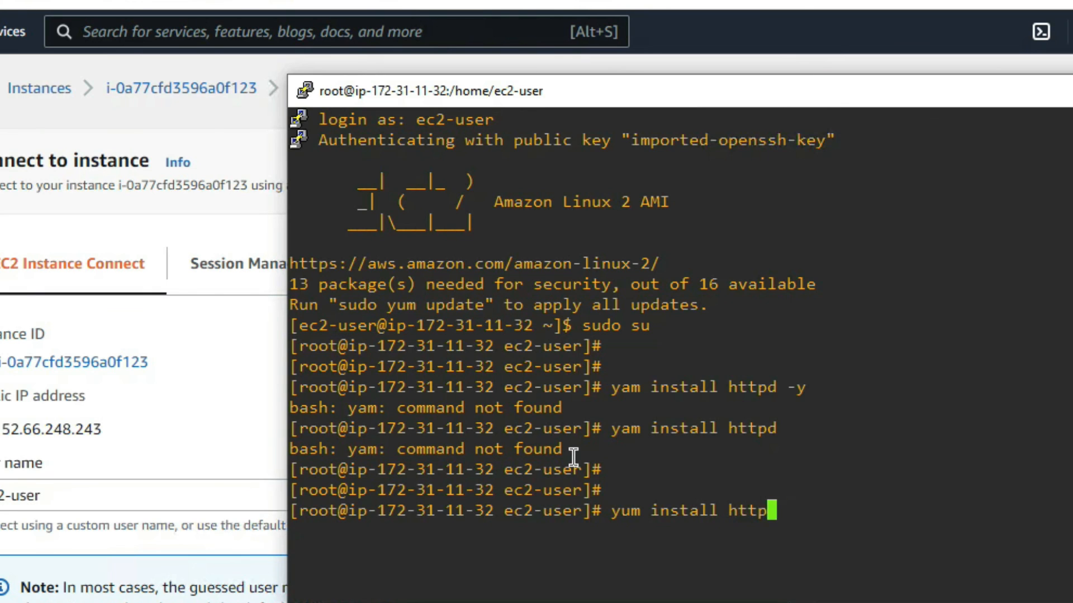
pyautogui.press('BackSpace')
pyautogui.press('BackSpace')
pyautogui.write('pd -y')
pyautogui.press('Return')
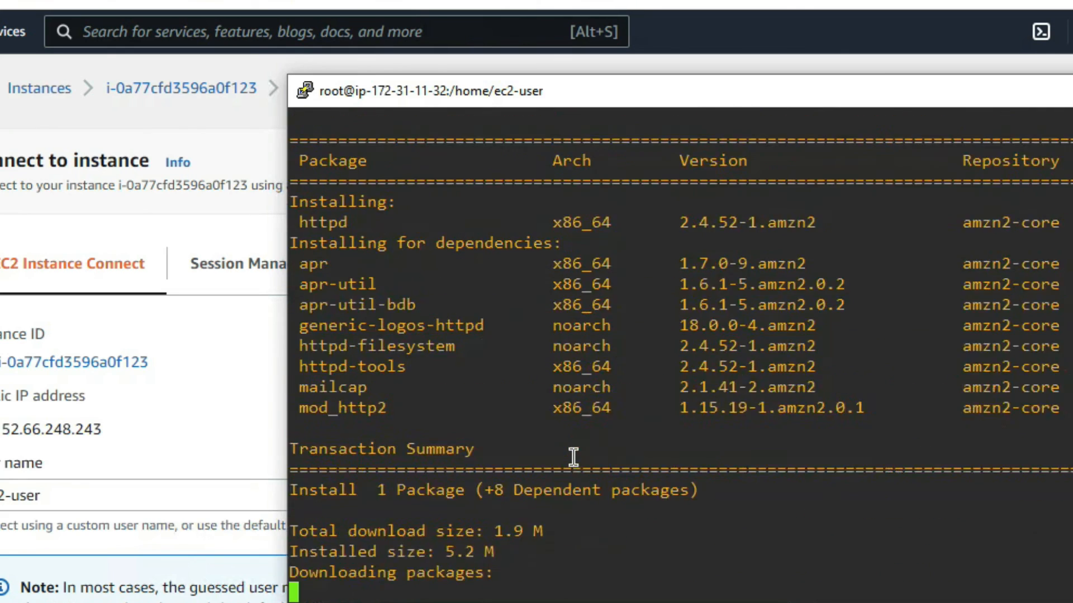
pyautogui.moveTo(287, 73); pyautogui.dragTo(200, 10)
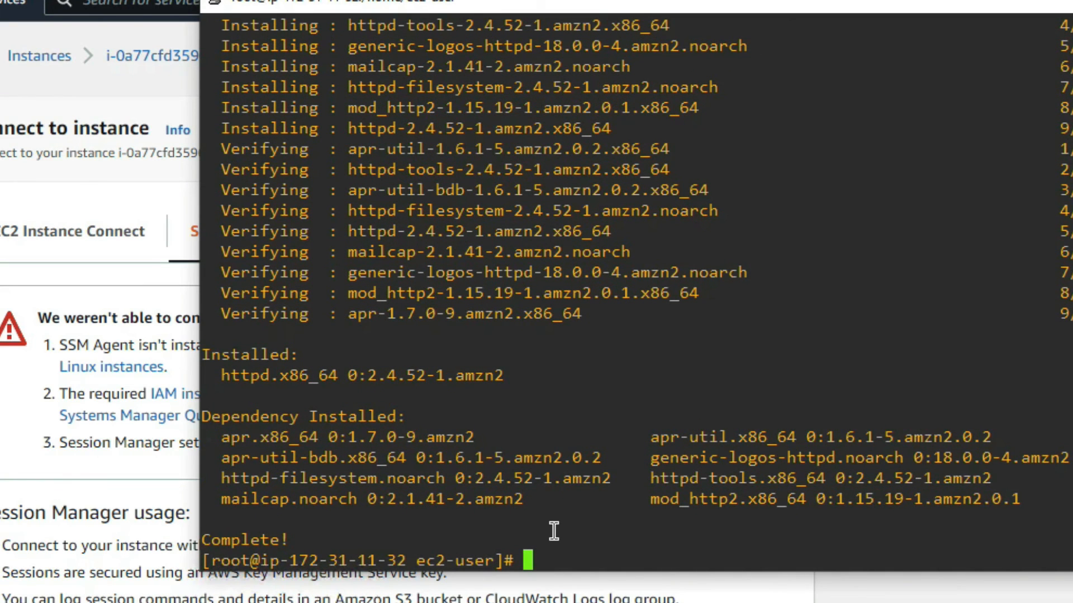
# Try to query the web server's status with the command services httpd status
pyautogui.write('service')
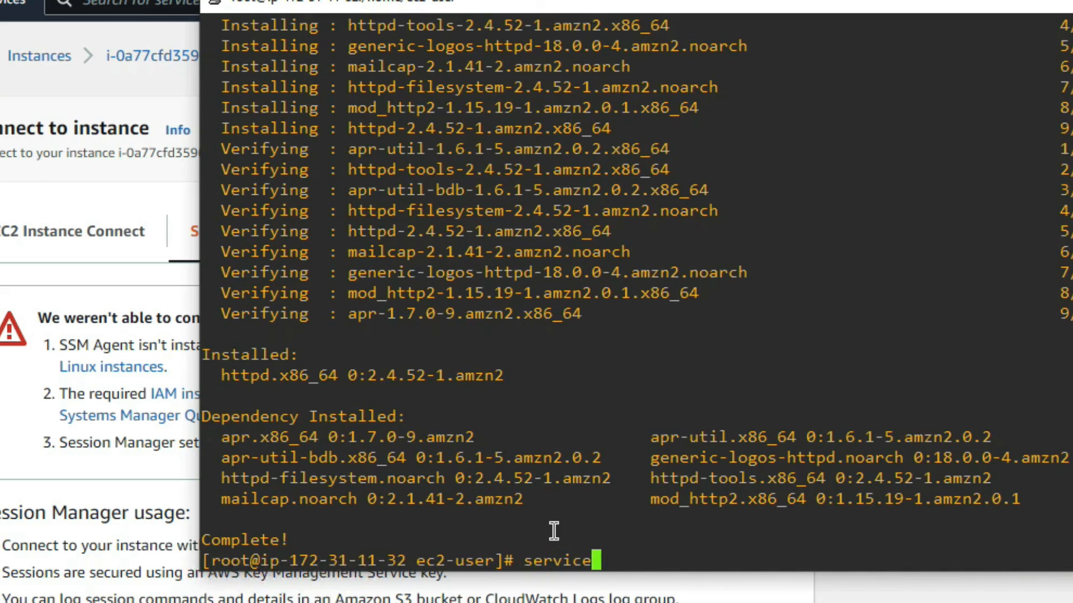
pyautogui.write('s https')
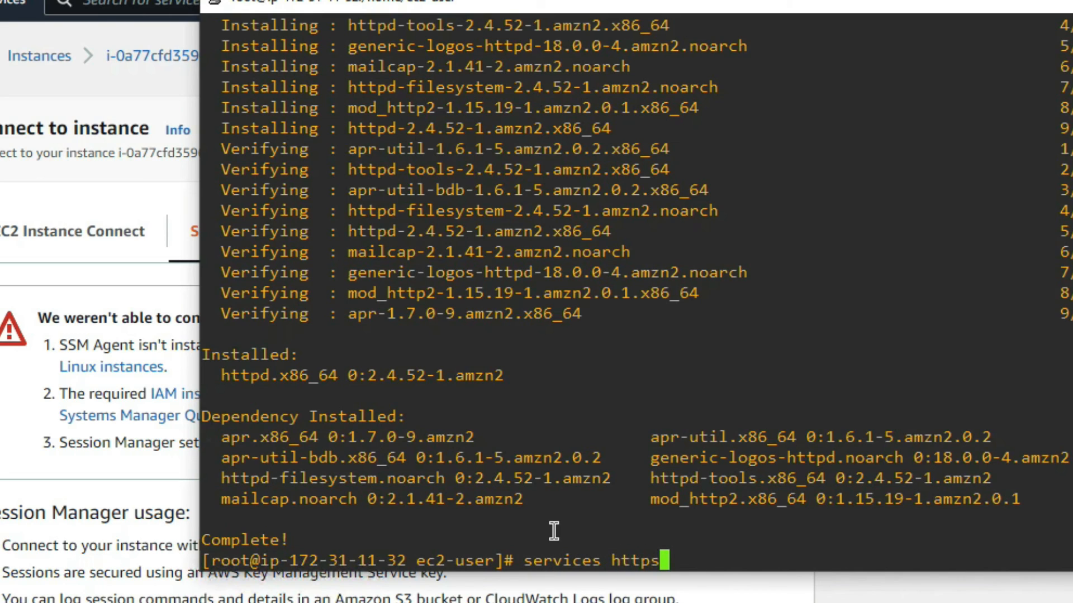
pyautogui.press('BackSpace')
pyautogui.write('d status')
pyautogui.press('Return')
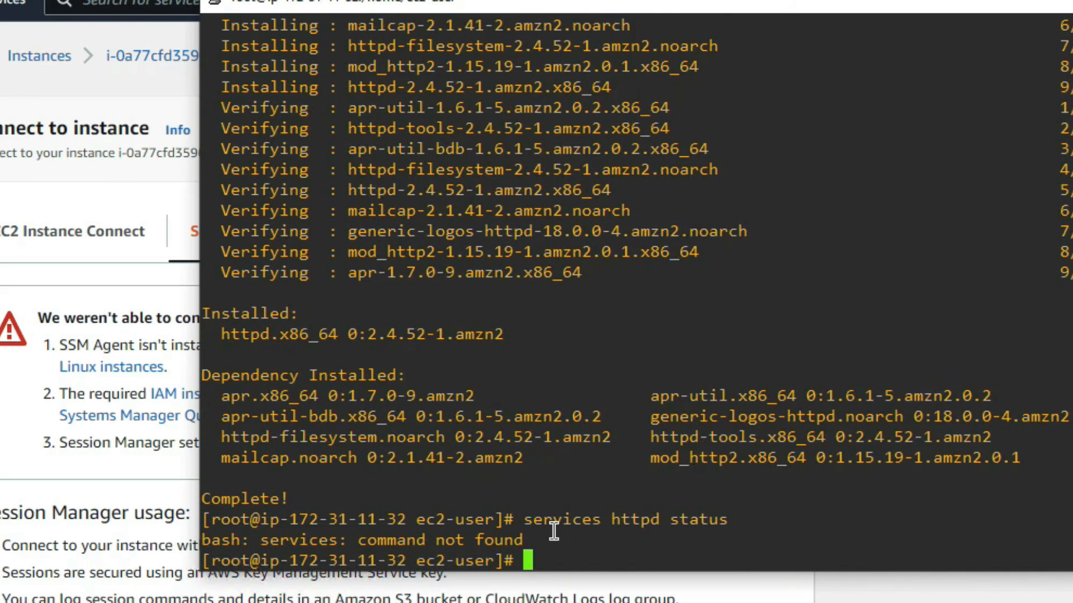
# Correct the previous command to service httpd status, run it and examine the service's active state
pyautogui.press('Up')
pyautogui.press('Left')
pyautogui.press('Left')
pyautogui.press('Left')
pyautogui.press('Left')
pyautogui.press('Left')
pyautogui.press('Left')
pyautogui.press('Left')
pyautogui.press('Left')
pyautogui.press('Left')
pyautogui.press('Left')
pyautogui.press('Left')
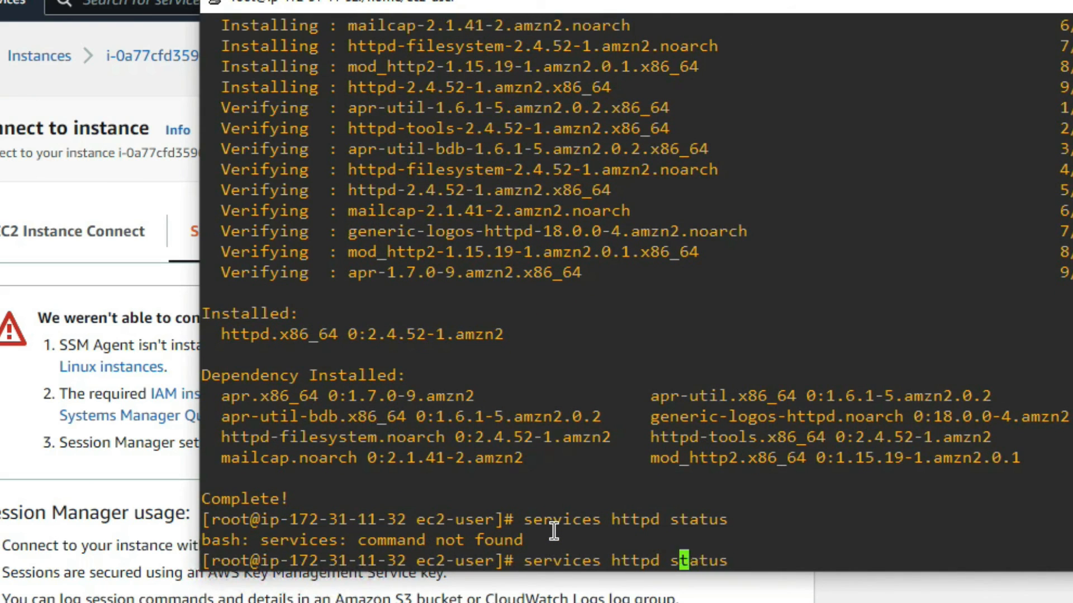
pyautogui.press('Left')
pyautogui.press('Left')
pyautogui.press('BackSpace')
pyautogui.press('Return')
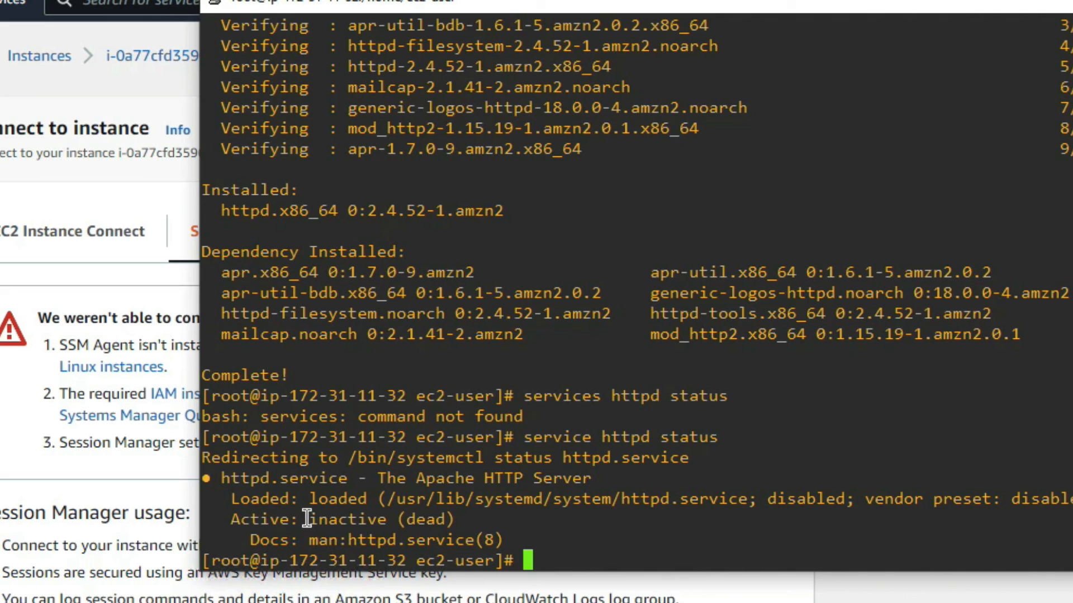
pyautogui.moveTo(307, 519); pyautogui.dragTo(453, 519)
pyautogui.click(546, 561)
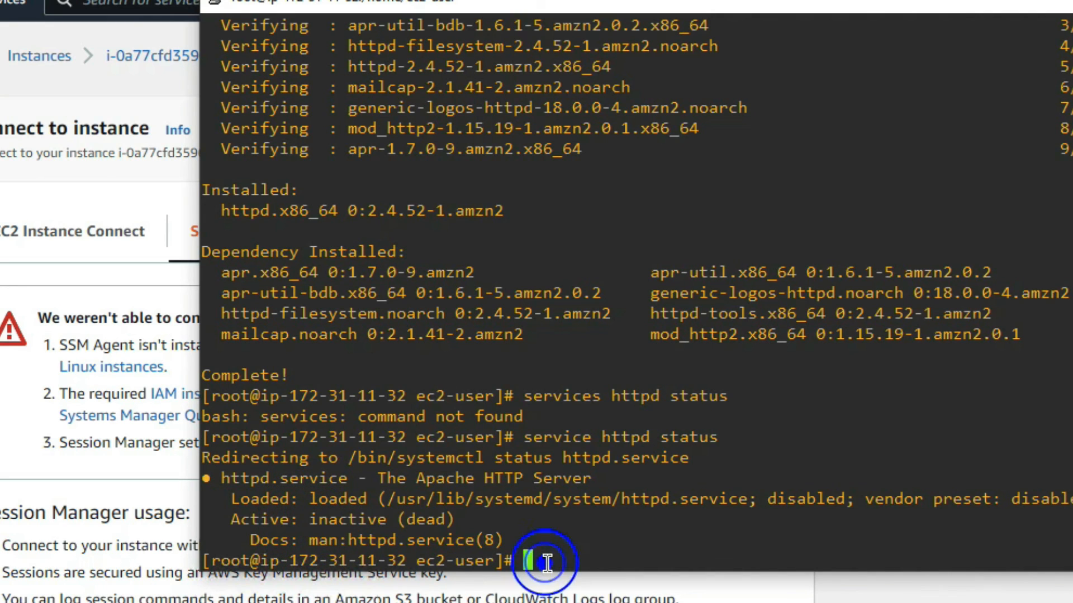
# Start the Apache web server with the command service httpd start
pyautogui.press('Up')
pyautogui.press('BackSpace')
pyautogui.press('BackSpace')
pyautogui.press('BackSpace')
pyautogui.press('BackSpace')
pyautogui.press('BackSpace')
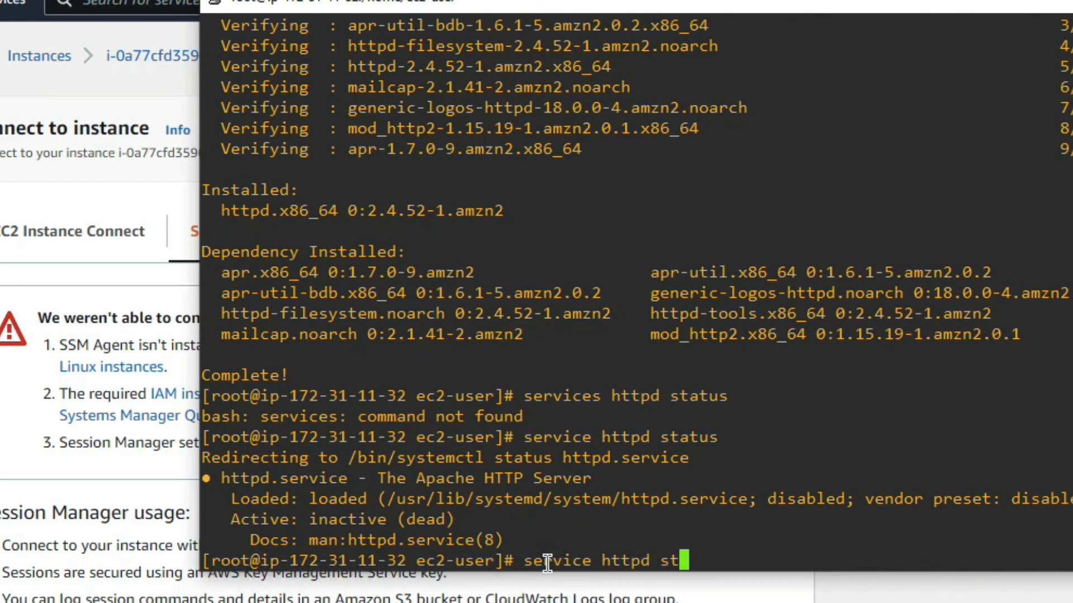
pyautogui.write('tart')
pyautogui.press('Return')
pyautogui.press('Return')
pyautogui.press('Return')
pyautogui.press('Return')
pyautogui.press('Return')
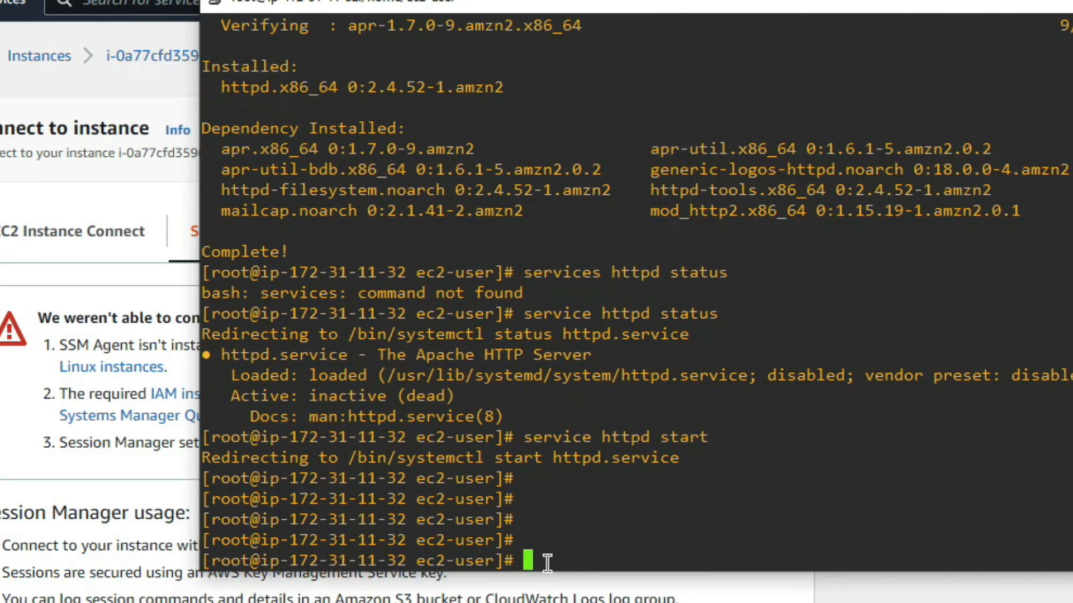
# Run service httpd status again and examine the active state of the started web server
pyautogui.press('Up')
pyautogui.press('Up')
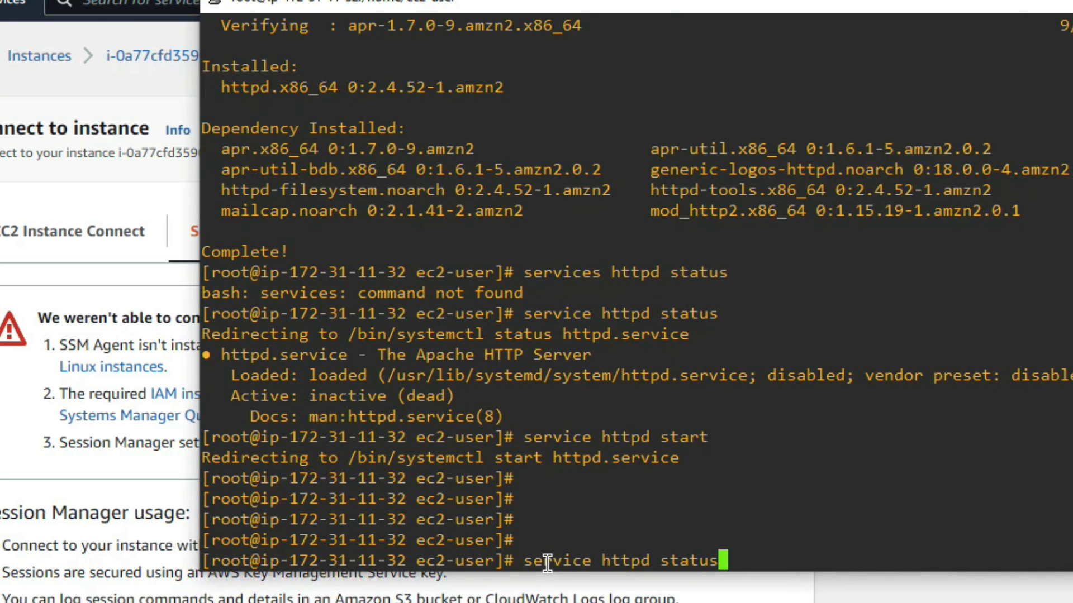
pyautogui.press('Return')
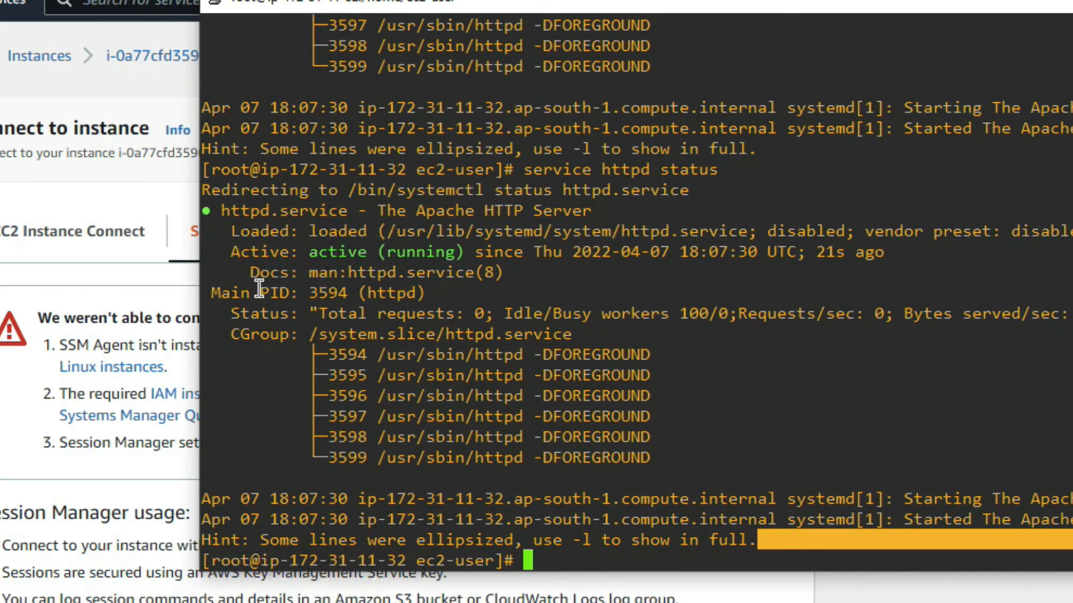
pyautogui.moveTo(305, 257); pyautogui.dragTo(454, 258)
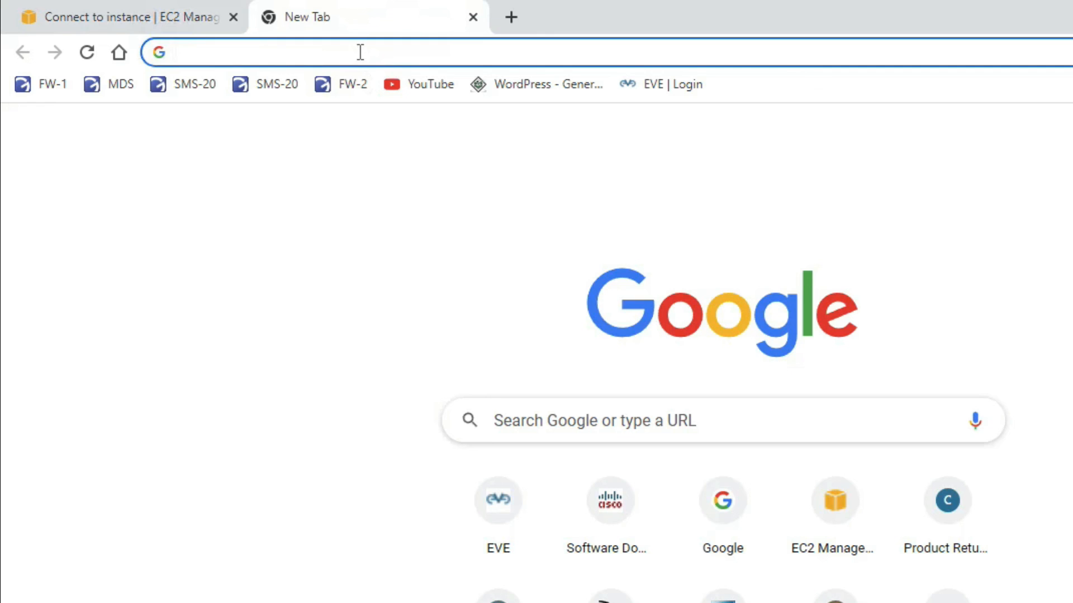
# Open the instance's public address 52.66.248.243 in a new browser tab to test the web server
pyautogui.write('52.66.248.243')
pyautogui.press('Return')
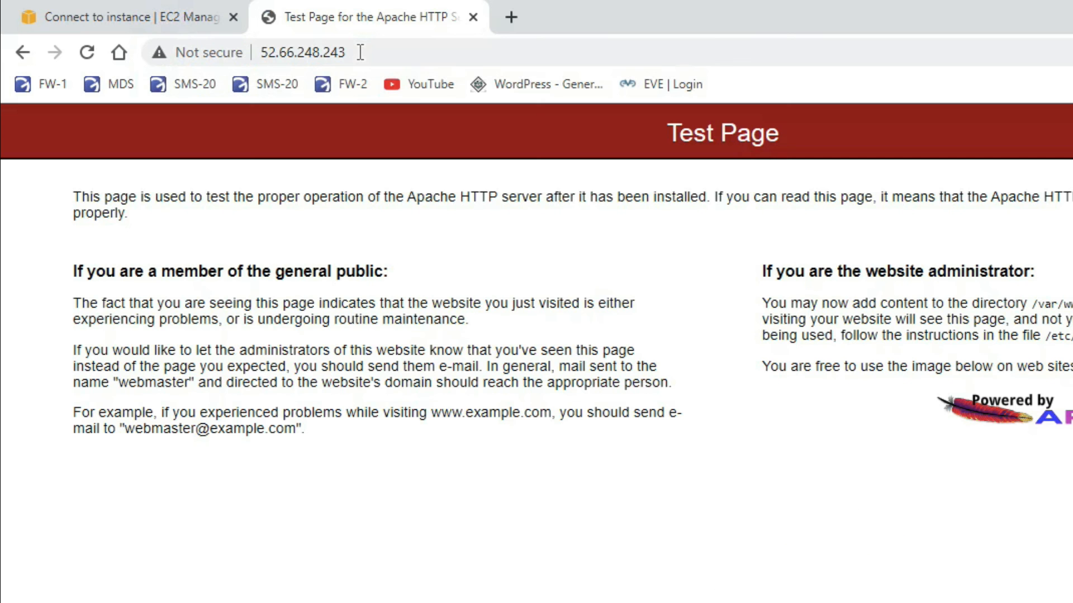